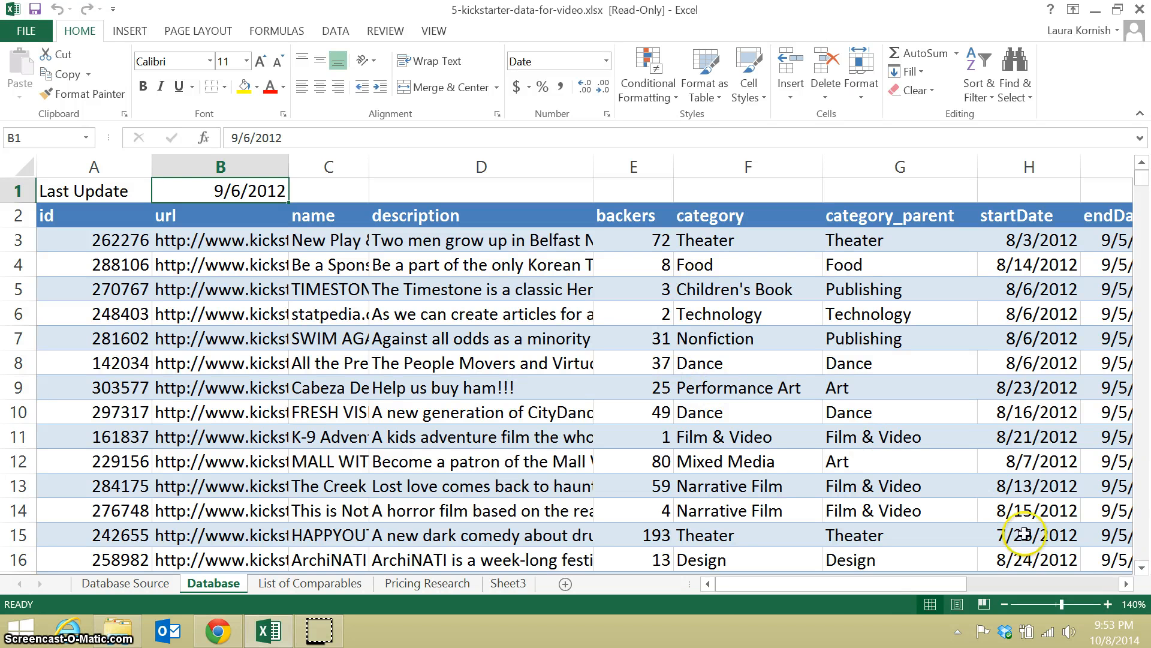
Examine the columns of the Database sheet, including the formulas behind End Year and pledged>= goal.
{"action": "left_click", "coordinate": [1127, 584]}
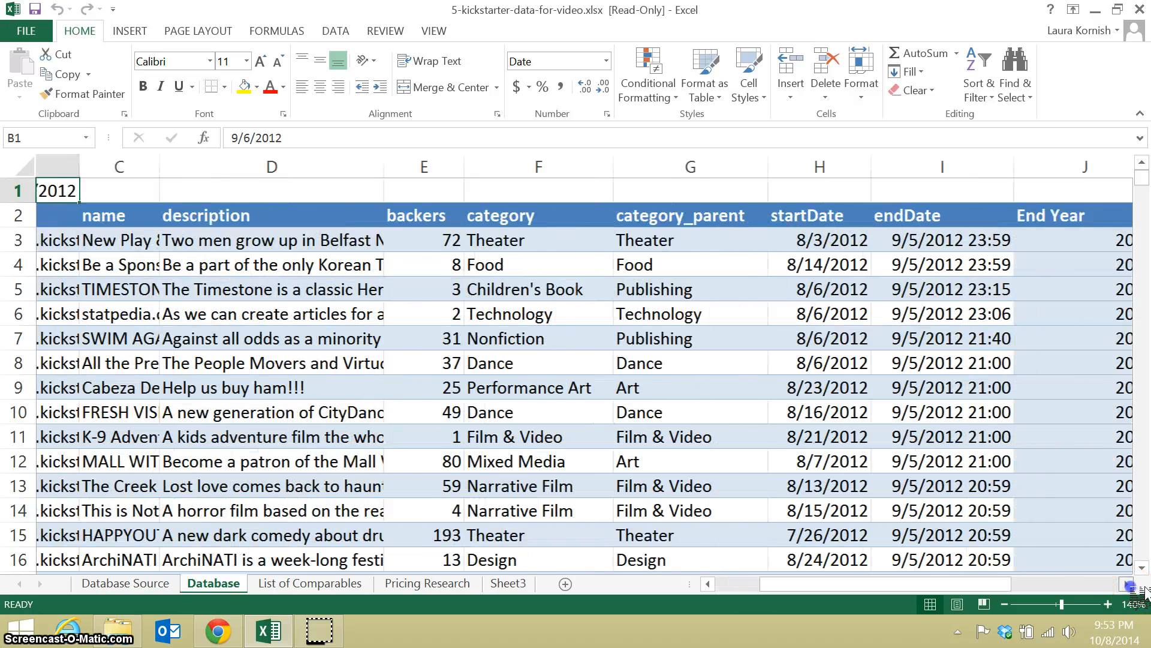
{"action": "left_click", "coordinate": [1127, 584]}
{"action": "left_click", "coordinate": [511, 345]}
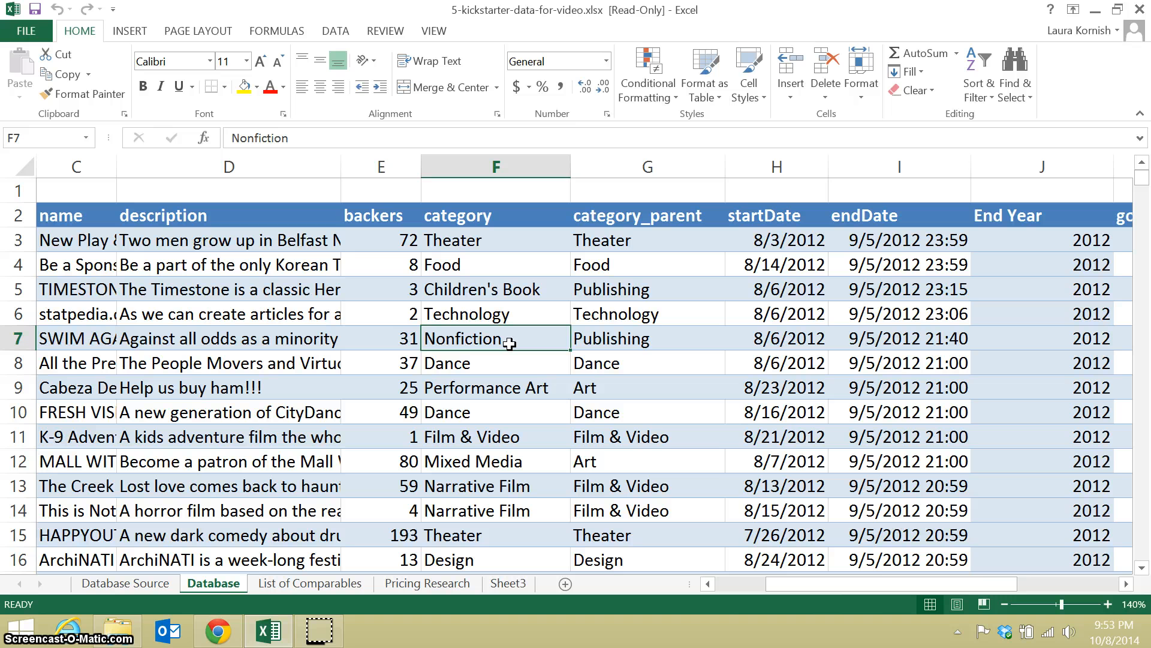
{"action": "left_click", "coordinate": [1052, 337]}
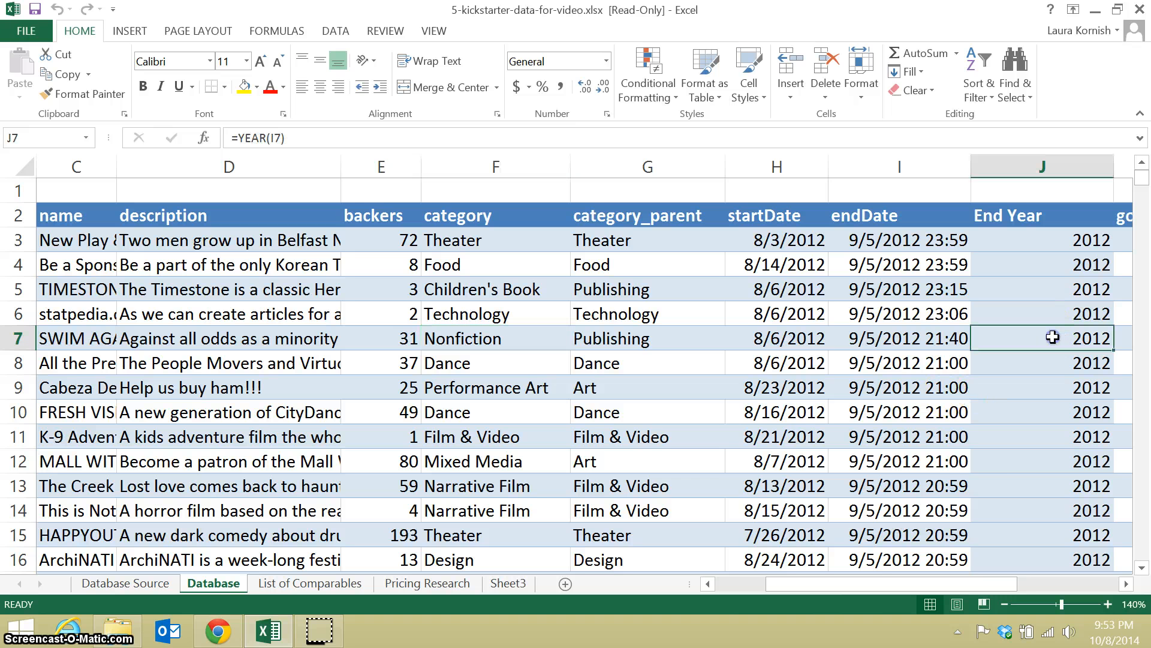
{"action": "left_click", "coordinate": [1126, 584]}
{"action": "left_click", "coordinate": [1127, 584]}
{"action": "left_click", "coordinate": [1126, 584]}
{"action": "left_click", "coordinate": [1127, 584]}
{"action": "left_click", "coordinate": [1127, 584]}
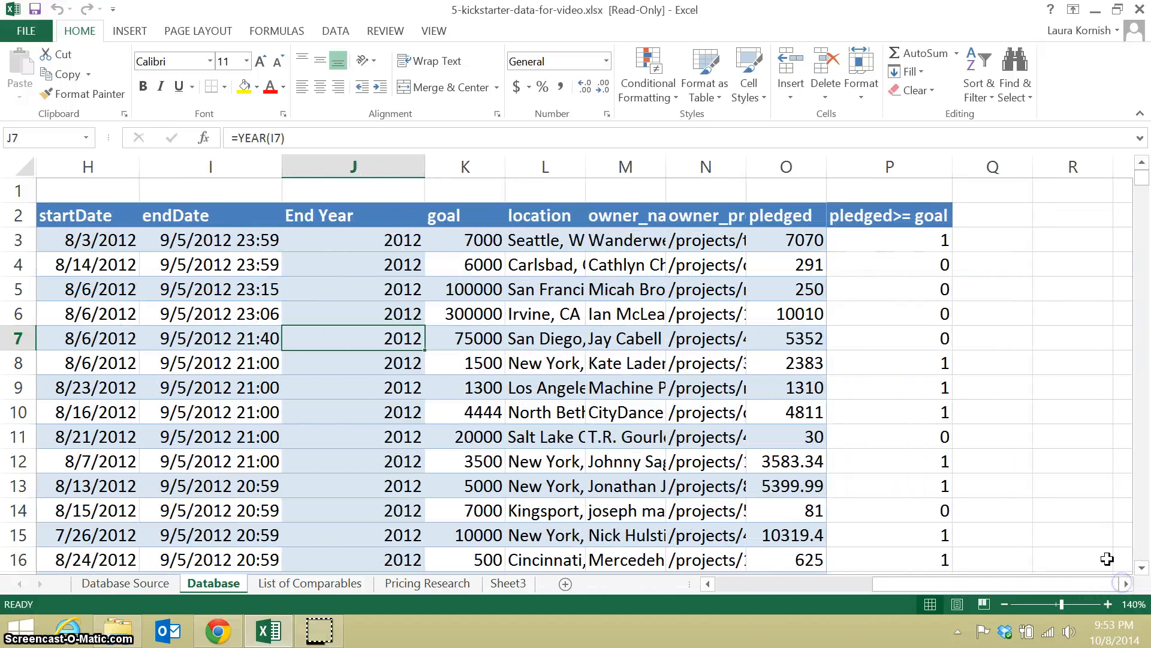
{"action": "left_click", "coordinate": [907, 339]}
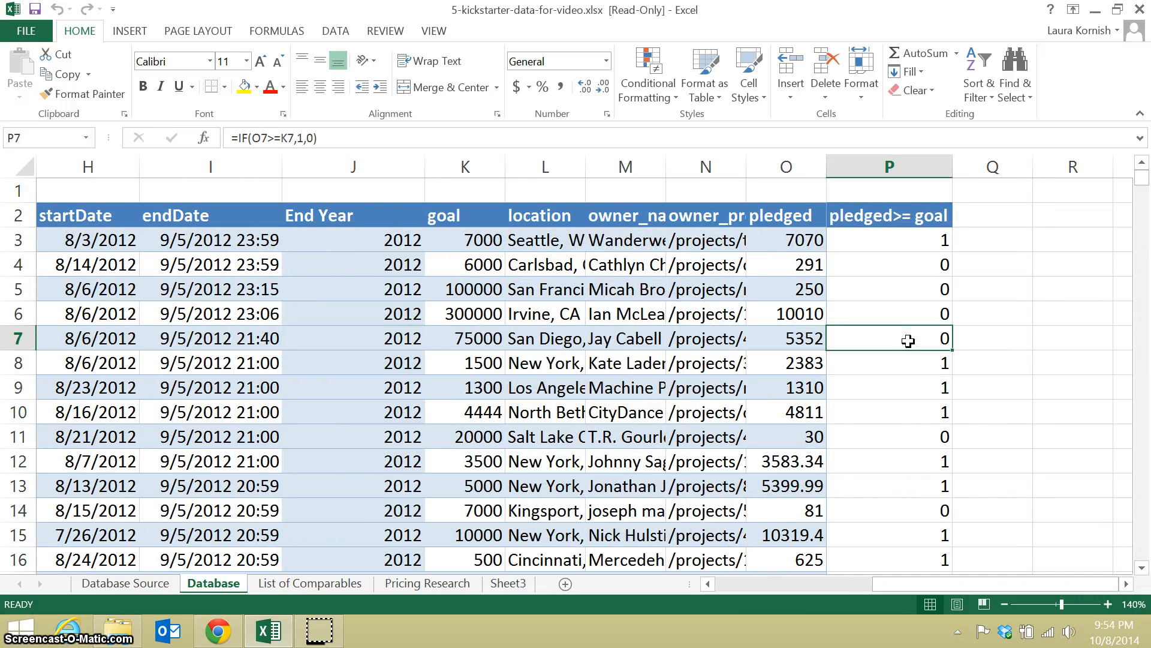
{"action": "double_click", "coordinate": [941, 340]}
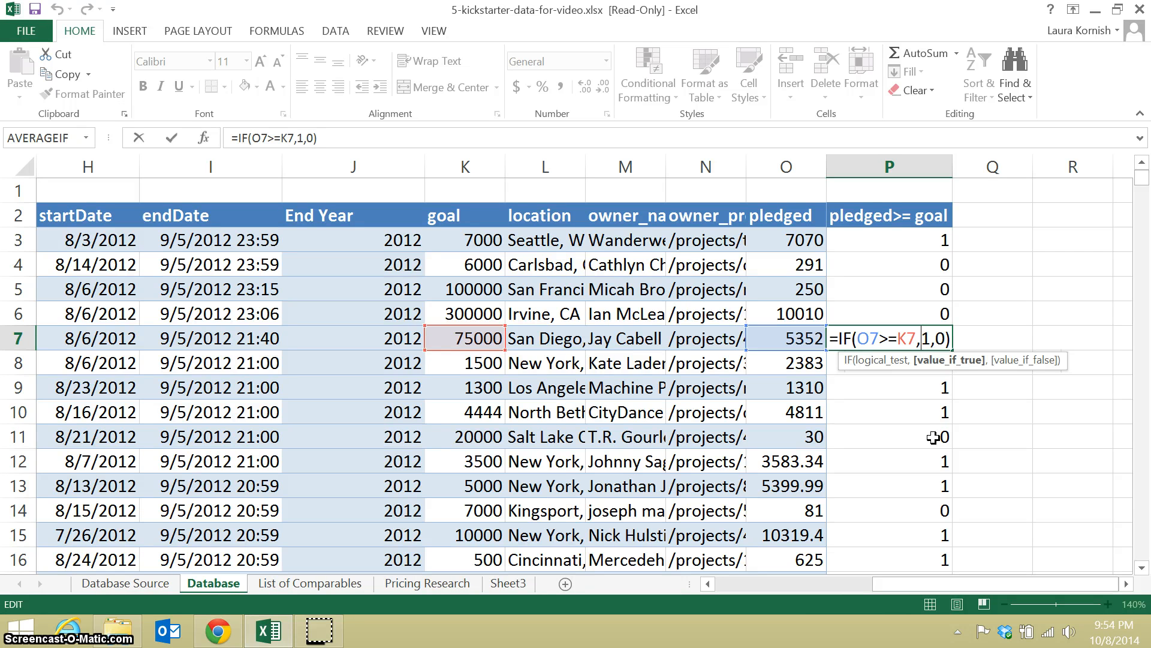
{"action": "key", "text": "Return"}
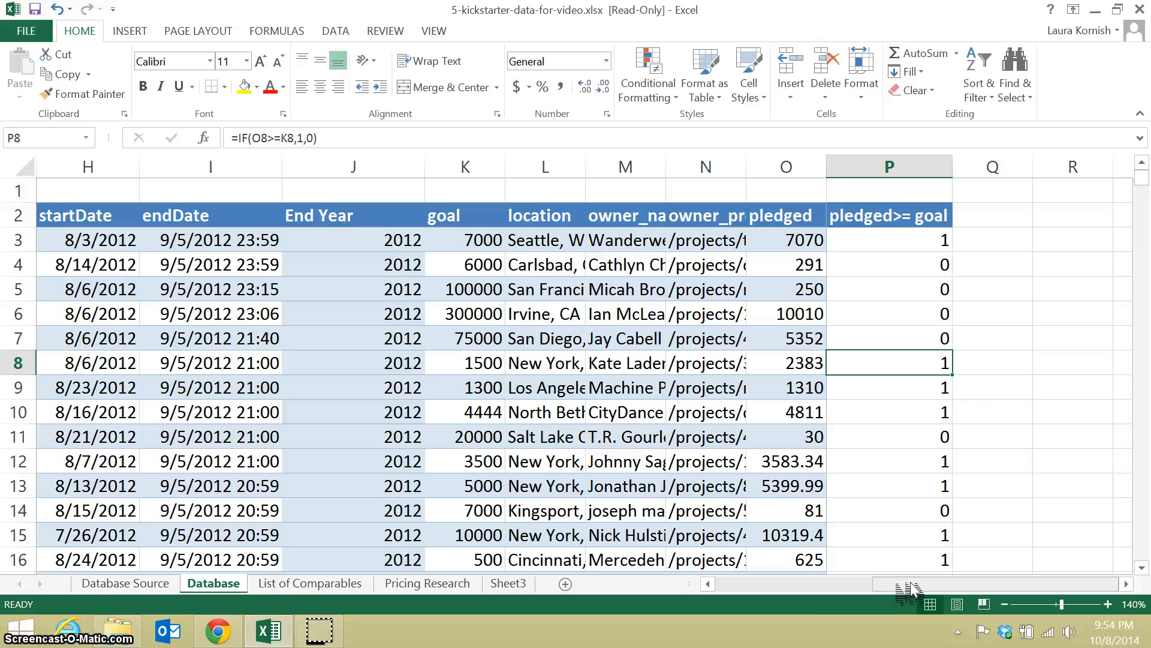
Create a PivotTable on a new worksheet from the Database sheet range $A$2:$P$36439.
{"action": "left_click_drag", "start_coordinate": [896, 582], "coordinate": [720, 583]}
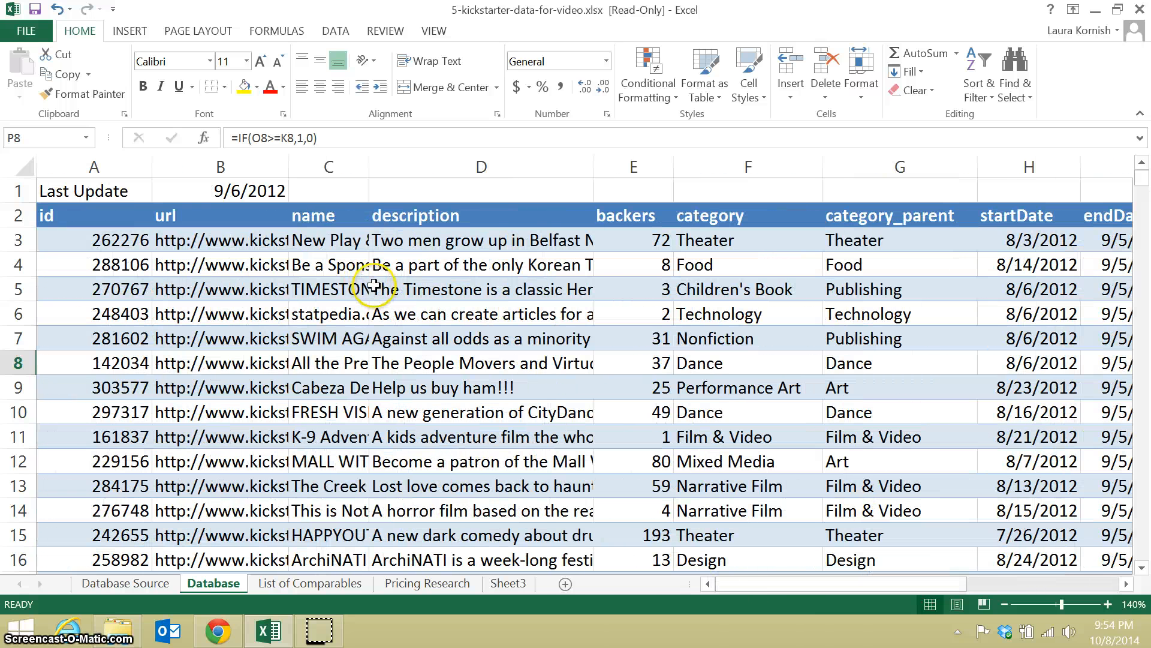
{"action": "left_click", "coordinate": [446, 294]}
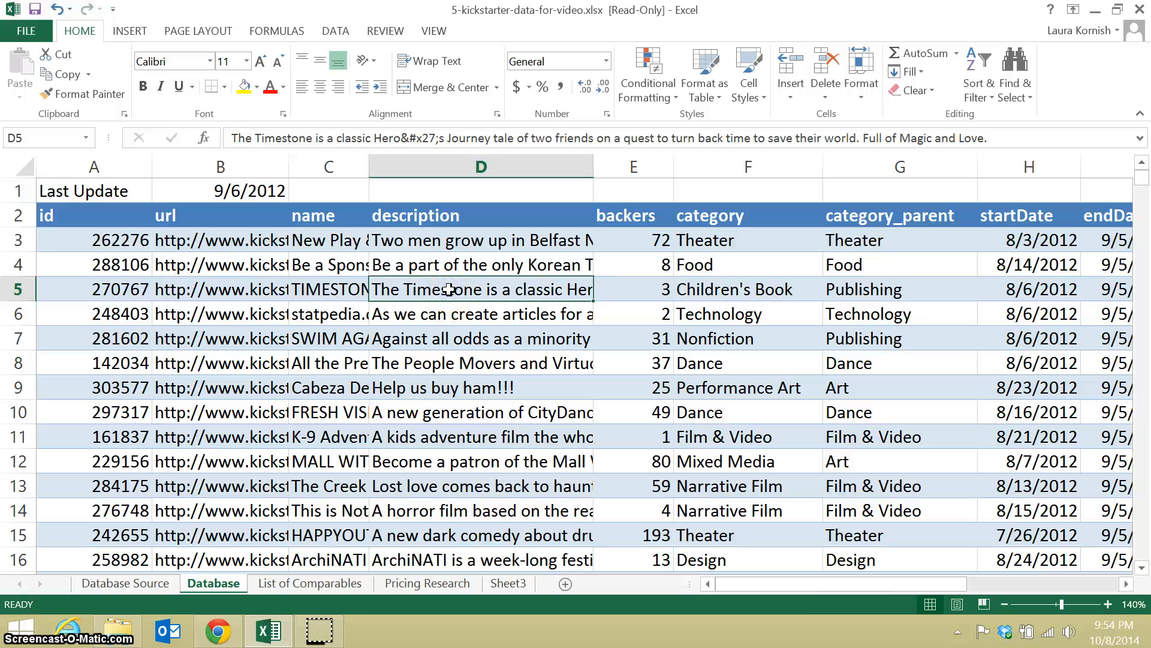
{"action": "left_click", "coordinate": [131, 31]}
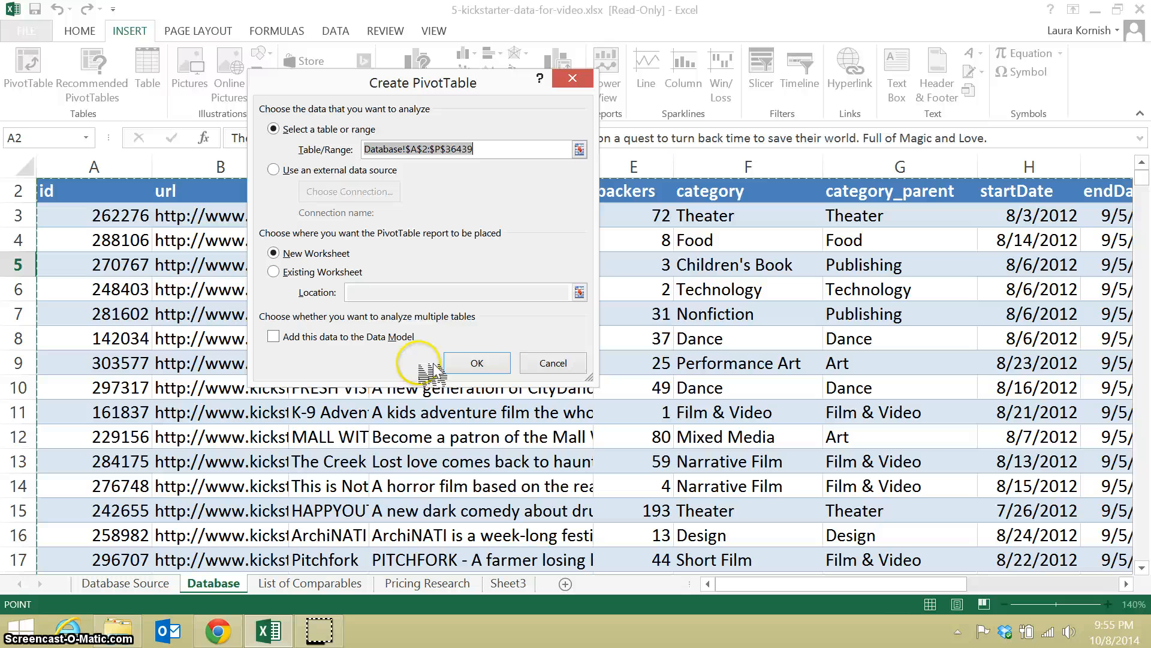
{"action": "left_click", "coordinate": [477, 363]}
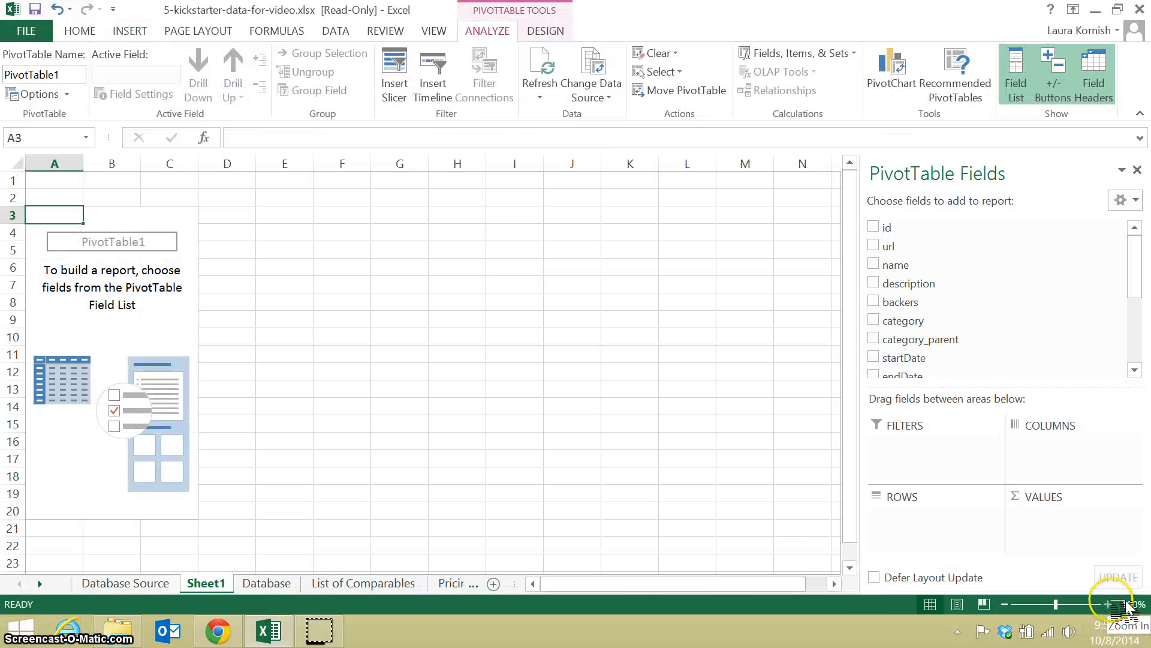
Hide the PivotTable field list and show it again.
{"action": "left_click", "coordinate": [1107, 604]}
{"action": "left_click", "coordinate": [1108, 604]}
{"action": "left_click", "coordinate": [1107, 604]}
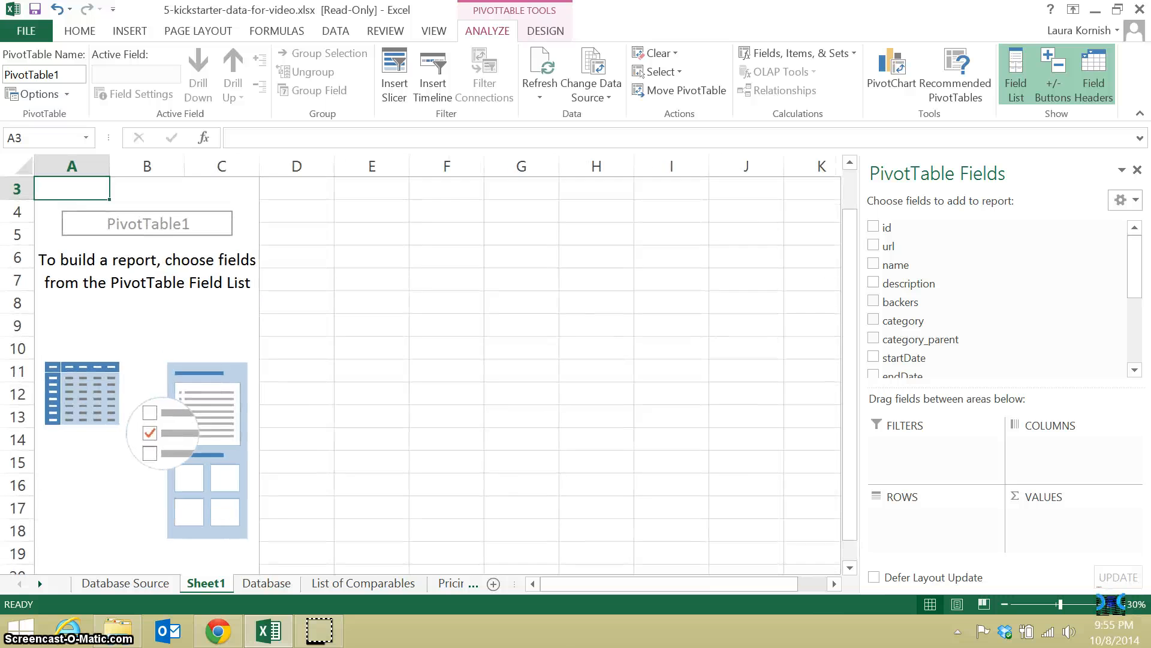
{"action": "left_click", "coordinate": [1108, 604]}
{"action": "left_click", "coordinate": [1107, 603]}
{"action": "left_click_drag", "start_coordinate": [852, 327], "coordinate": [855, 297]}
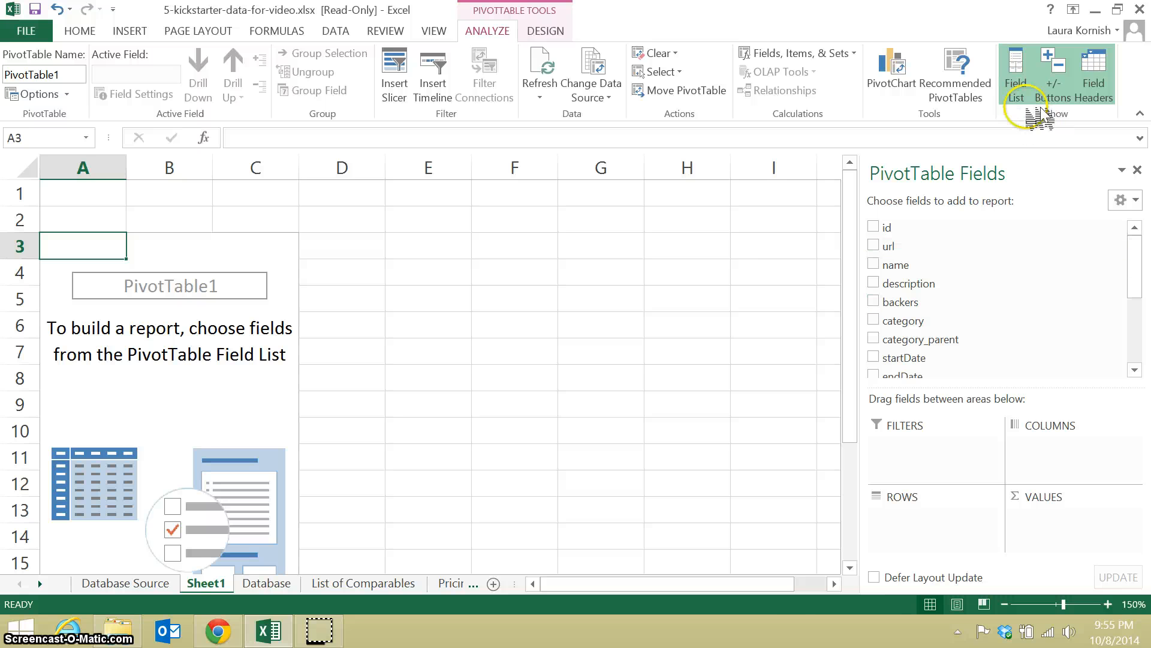
{"action": "left_click", "coordinate": [1020, 90]}
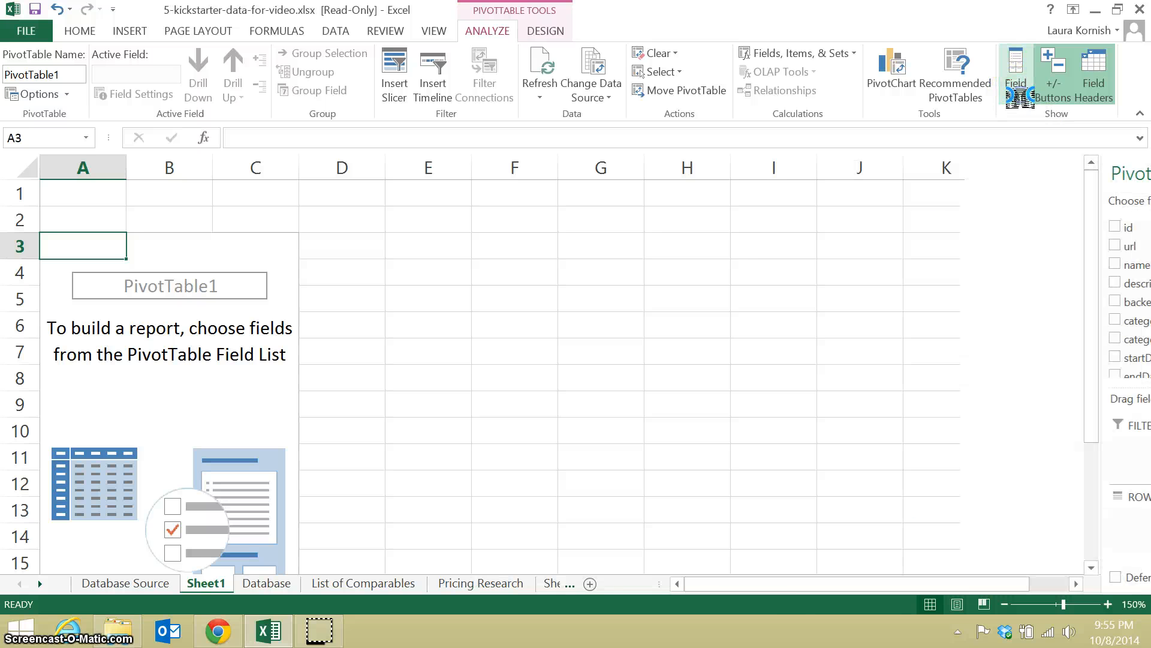
{"action": "left_click", "coordinate": [1035, 105]}
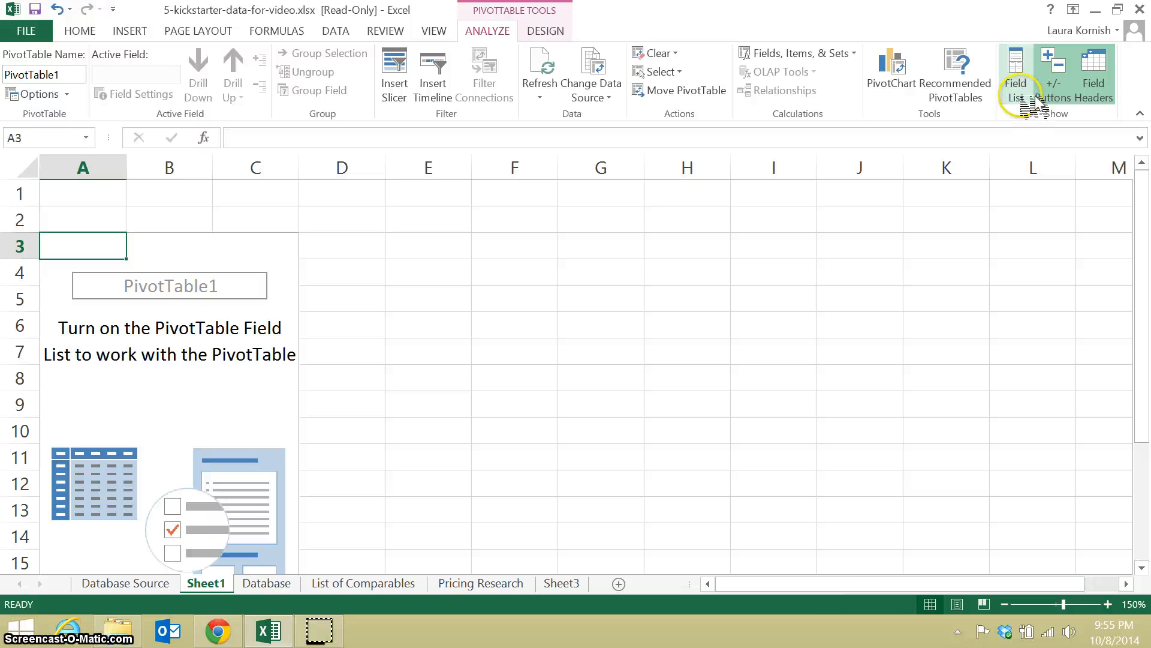
{"action": "left_click", "coordinate": [1034, 104]}
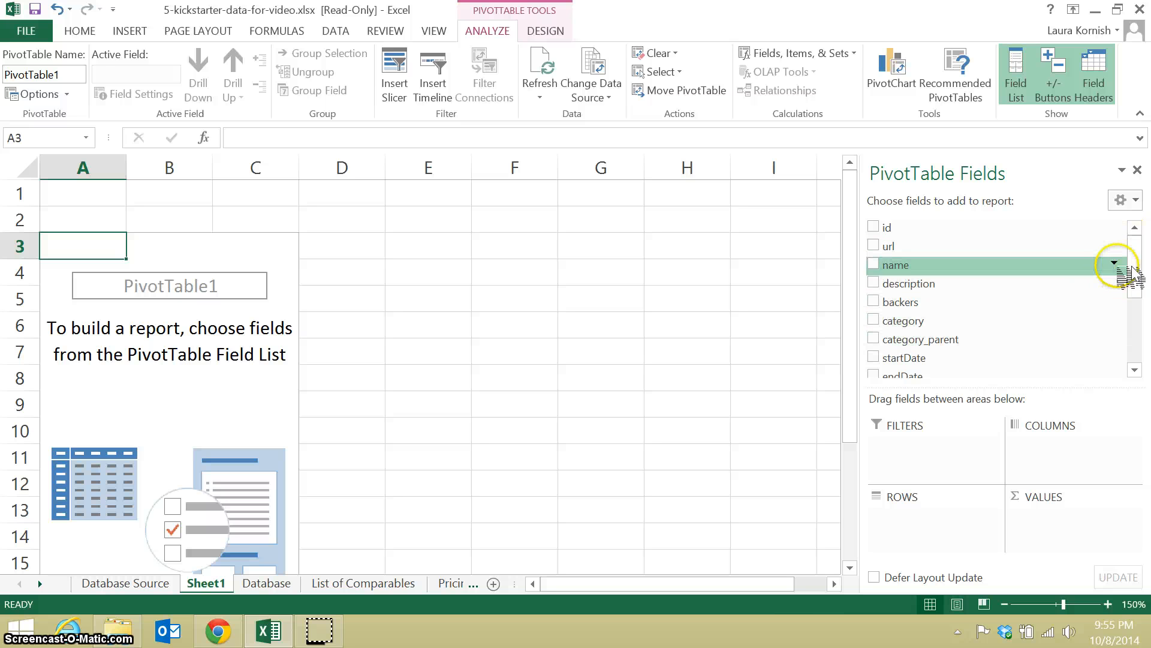
Add the category field to the PivotTable as row labels and also as a count in the values.
{"action": "left_click_drag", "start_coordinate": [1130, 252], "coordinate": [1128, 285]}
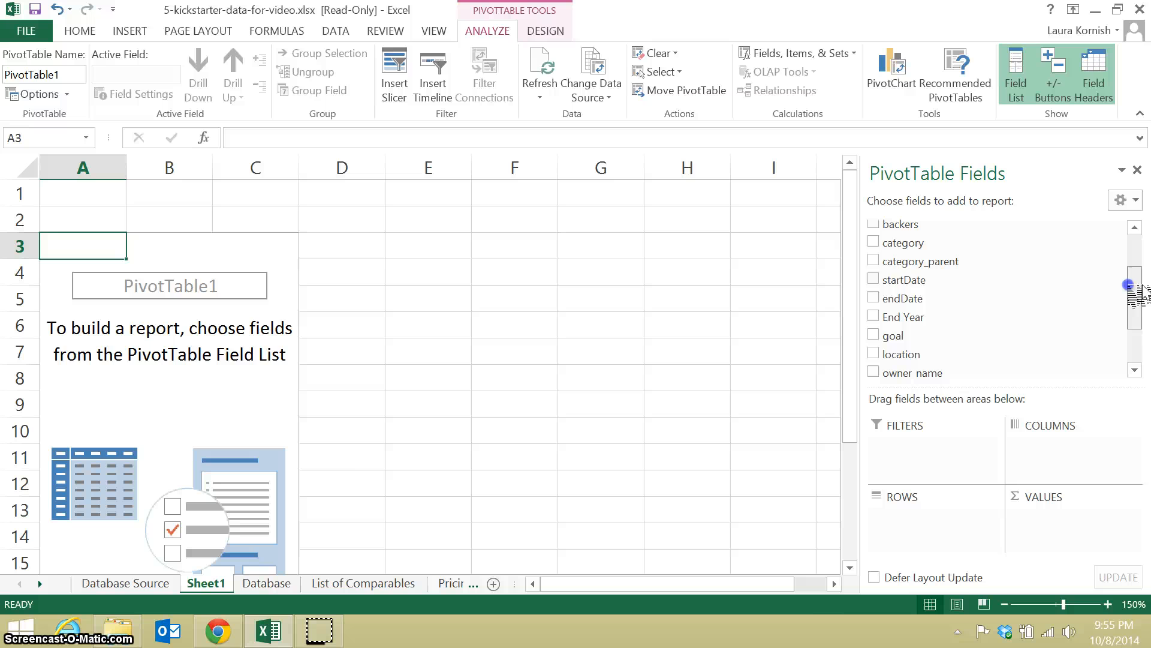
{"action": "left_click", "coordinate": [874, 243]}
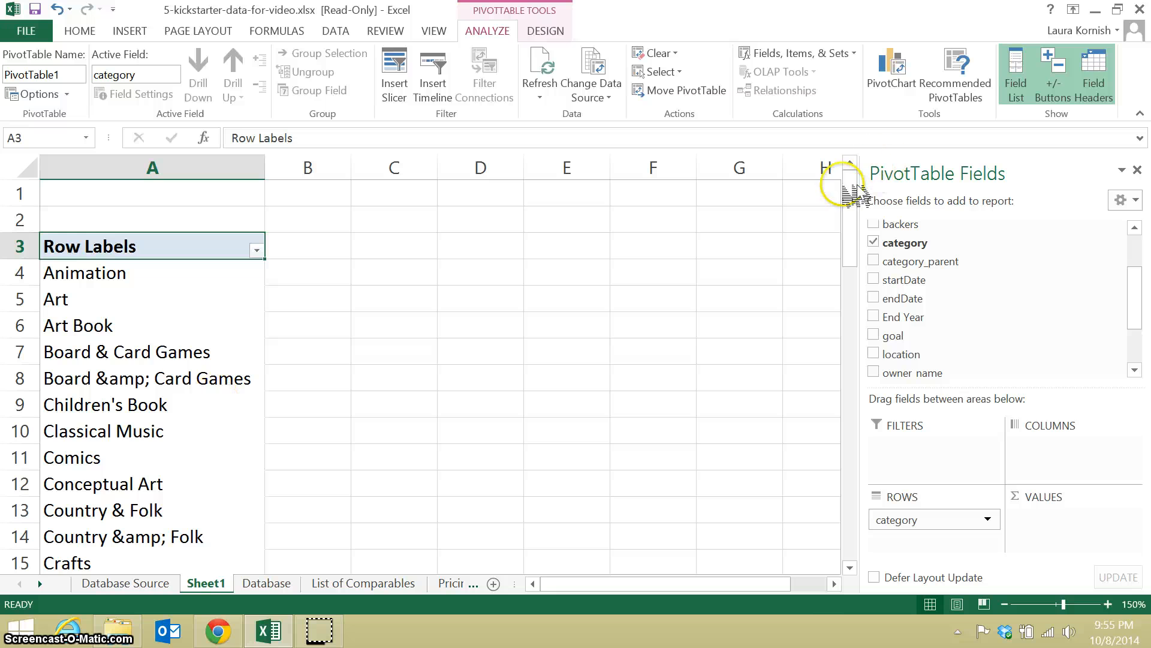
{"action": "left_click_drag", "start_coordinate": [851, 200], "coordinate": [891, 170]}
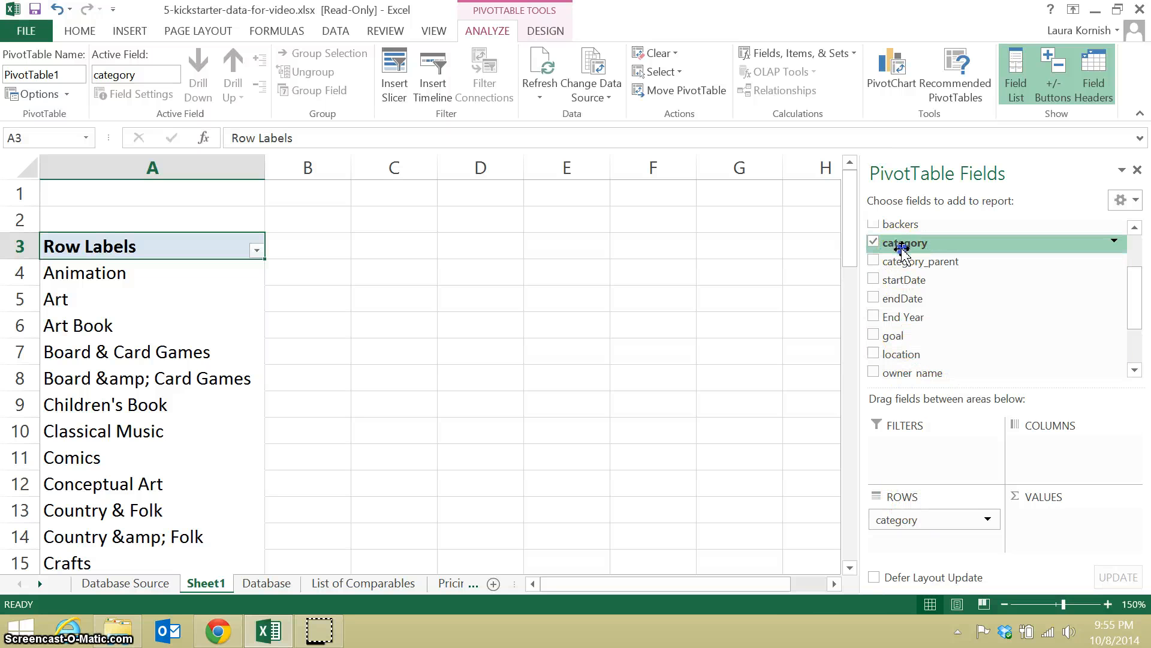
{"action": "left_click_drag", "start_coordinate": [901, 248], "coordinate": [1051, 518]}
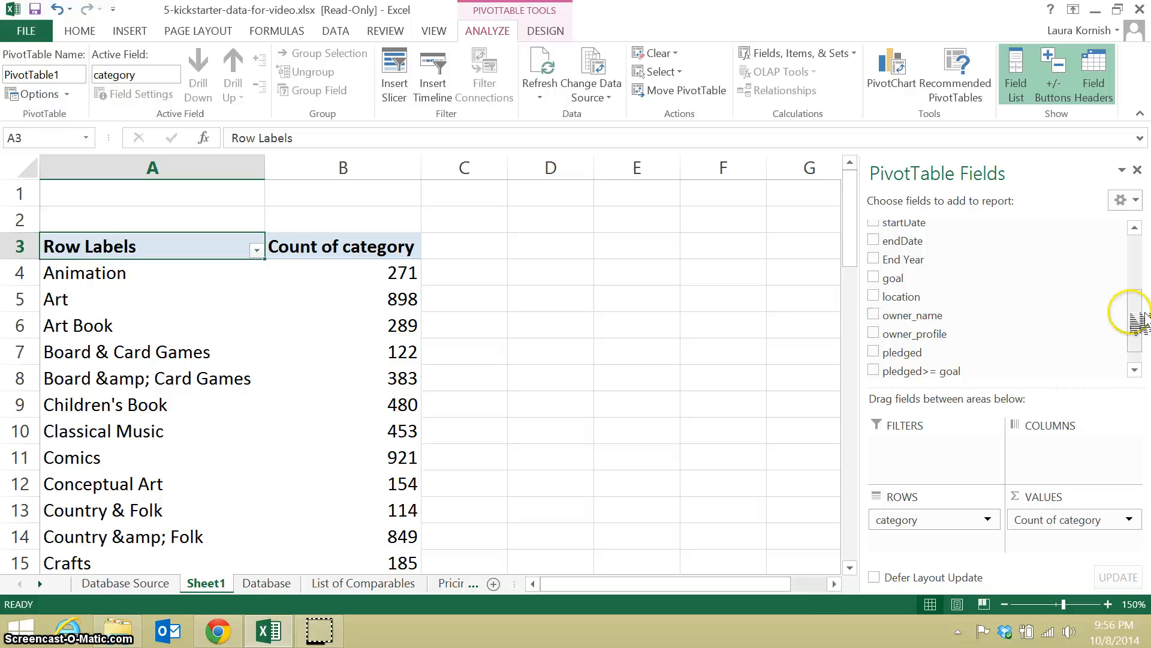
Add the pledged>= goal field to the PivotTable values below Count of category.
{"action": "left_click_drag", "start_coordinate": [1138, 329], "coordinate": [1139, 336]}
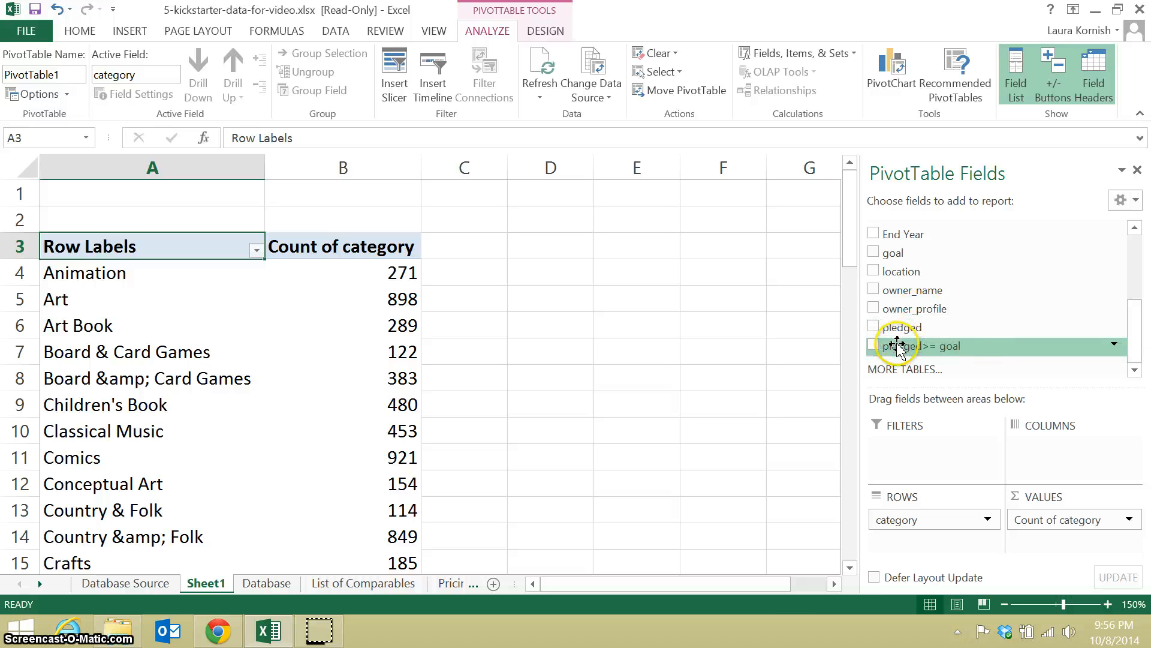
{"action": "left_click_drag", "start_coordinate": [890, 354], "coordinate": [1058, 548]}
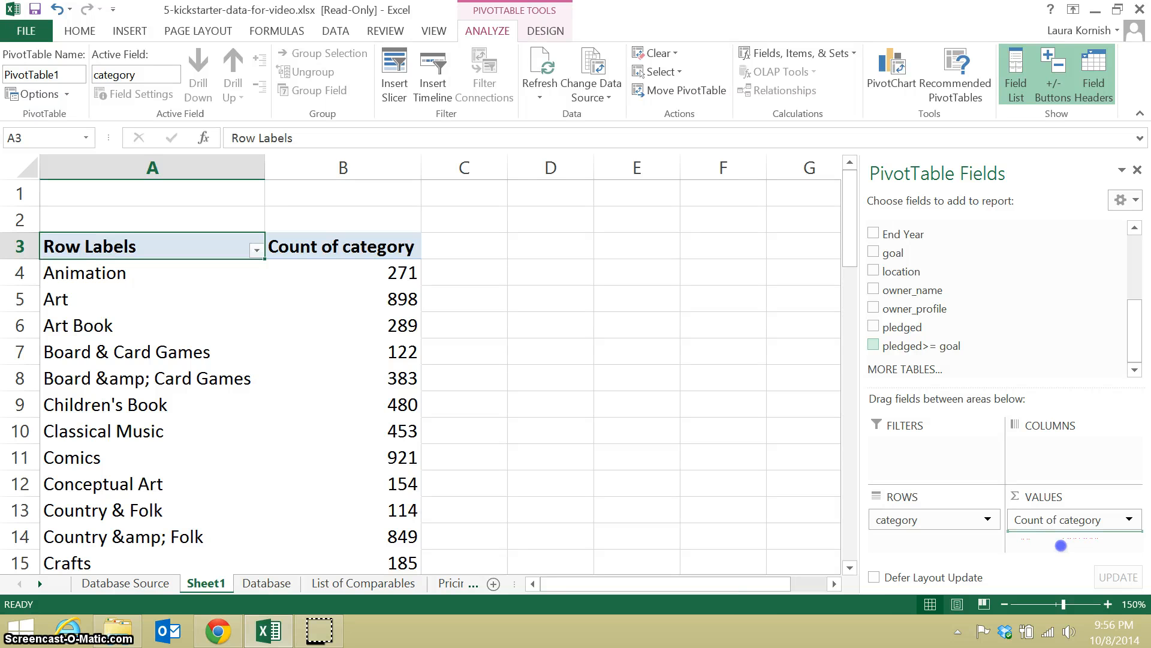
{"action": "left_click_drag", "start_coordinate": [1061, 545], "coordinate": [1061, 547]}
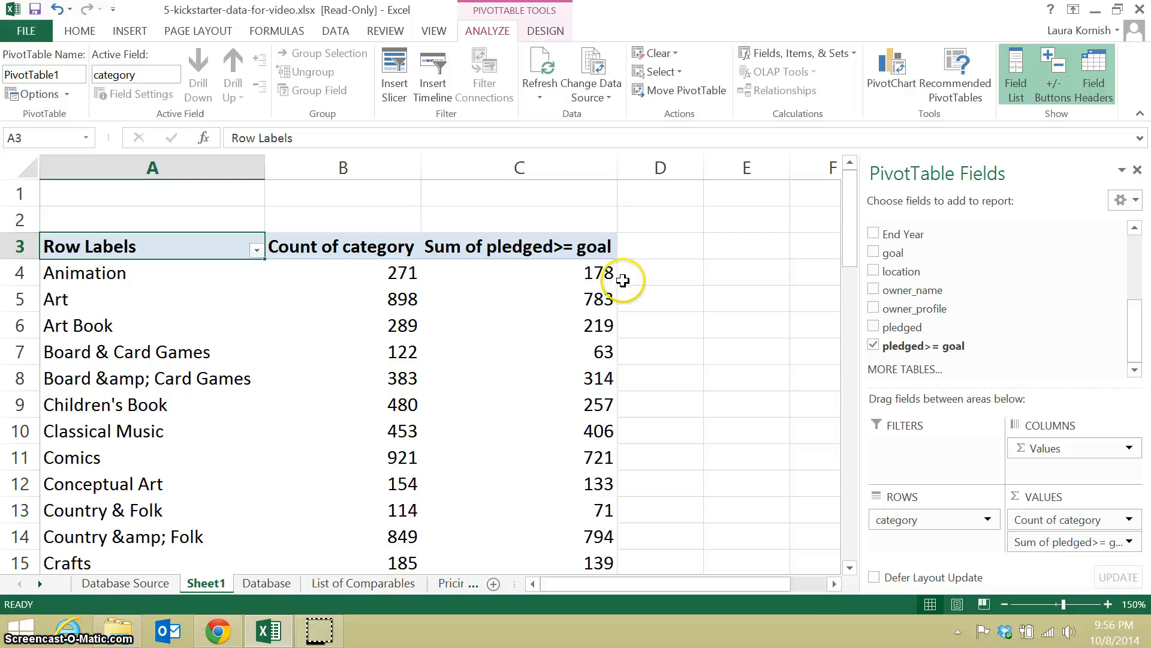
Compare the Crafts category's project count with its sum of pledged>= goal.
{"action": "mouse_move", "coordinate": [409, 281]}
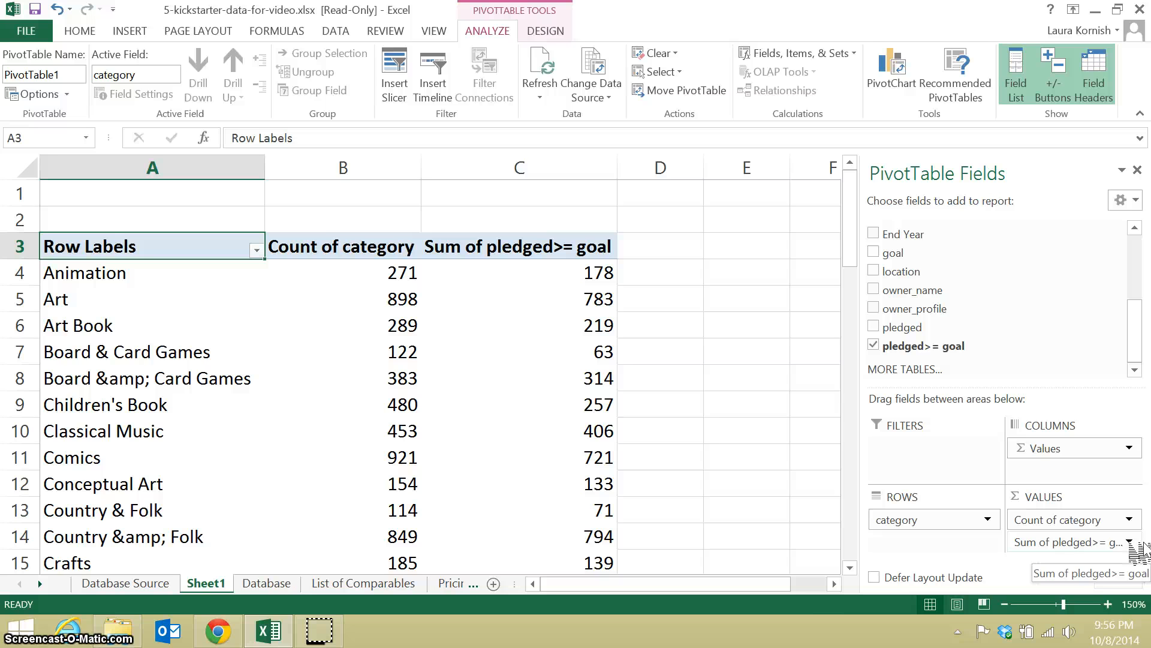
{"action": "left_click", "coordinate": [88, 564]}
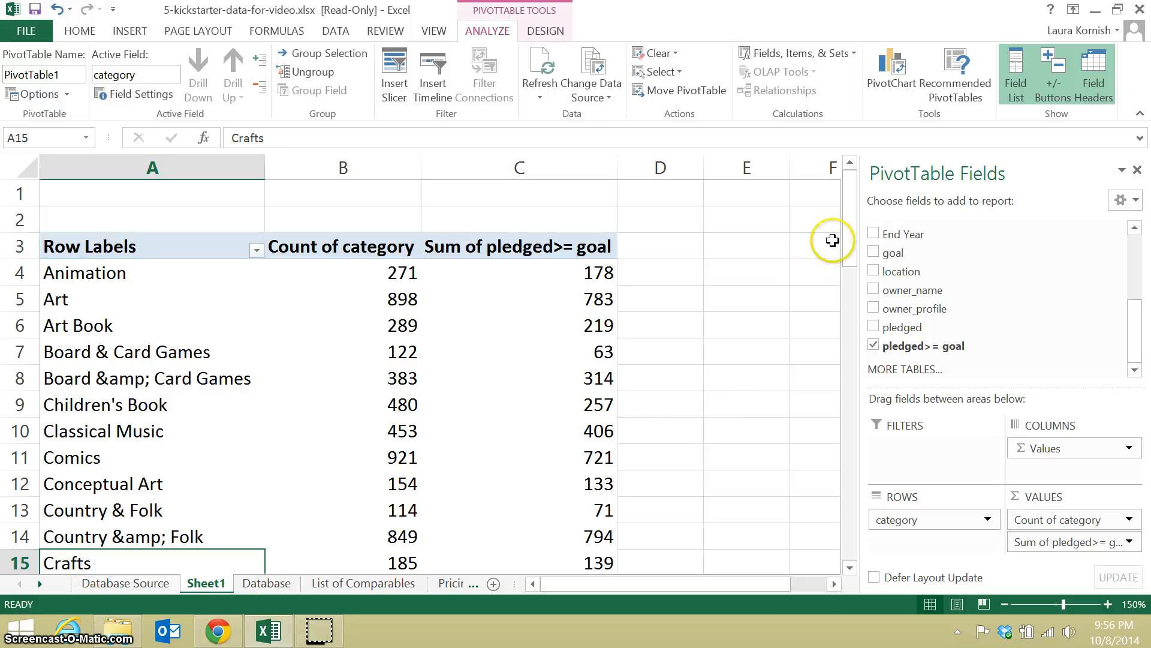
{"action": "left_click_drag", "start_coordinate": [850, 240], "coordinate": [853, 284]}
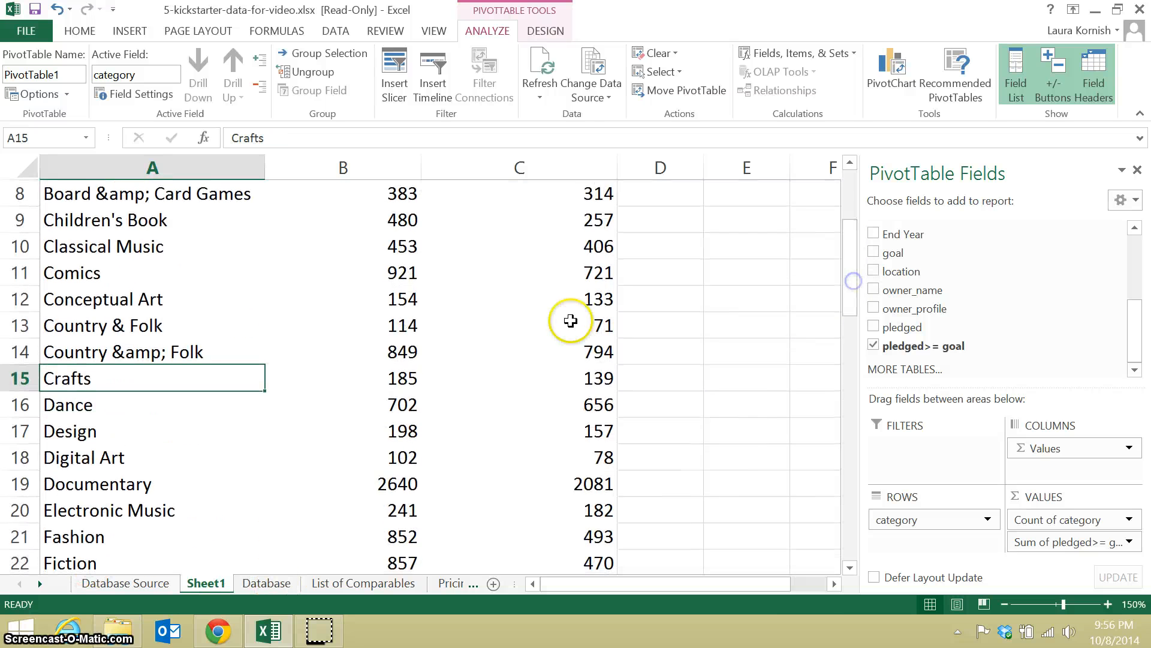
{"action": "left_click", "coordinate": [410, 379]}
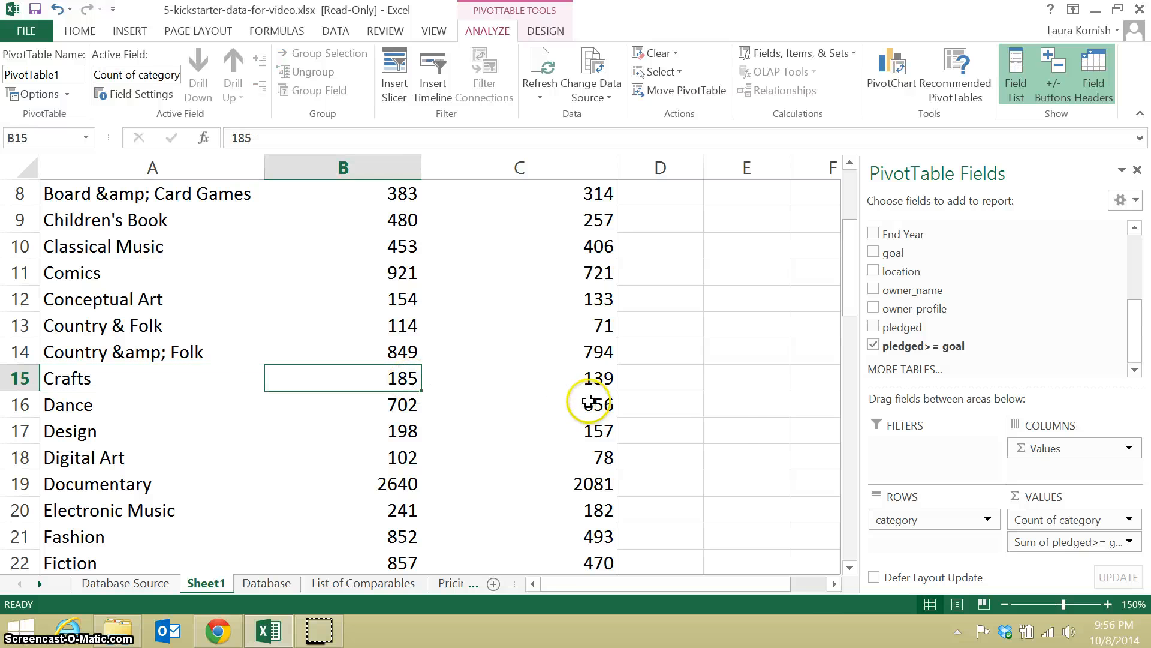
{"action": "left_click", "coordinate": [604, 381]}
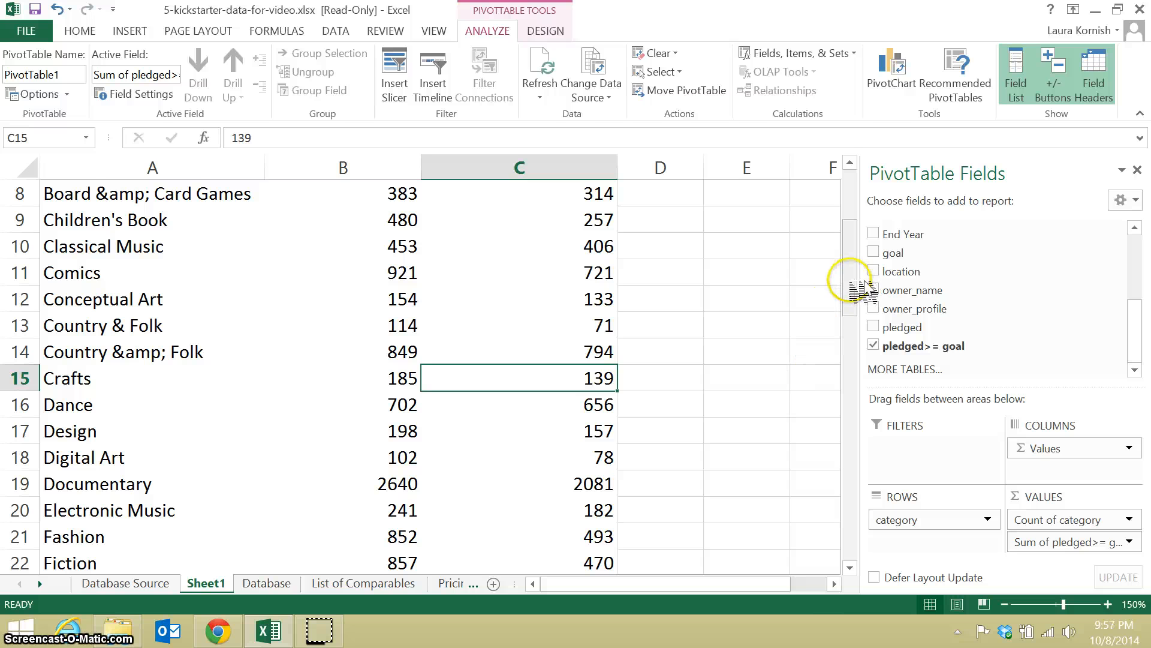
{"action": "left_click_drag", "start_coordinate": [852, 287], "coordinate": [851, 235]}
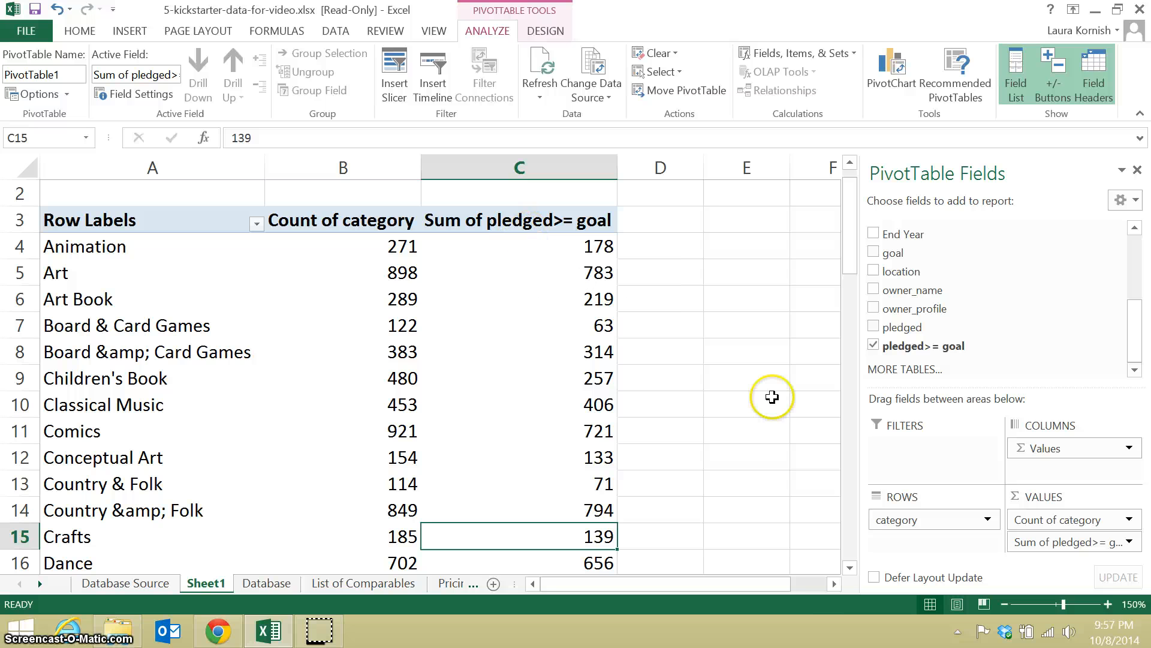
Change the pledged>= goal value field to summarize by Average.
{"action": "left_click", "coordinate": [1131, 542]}
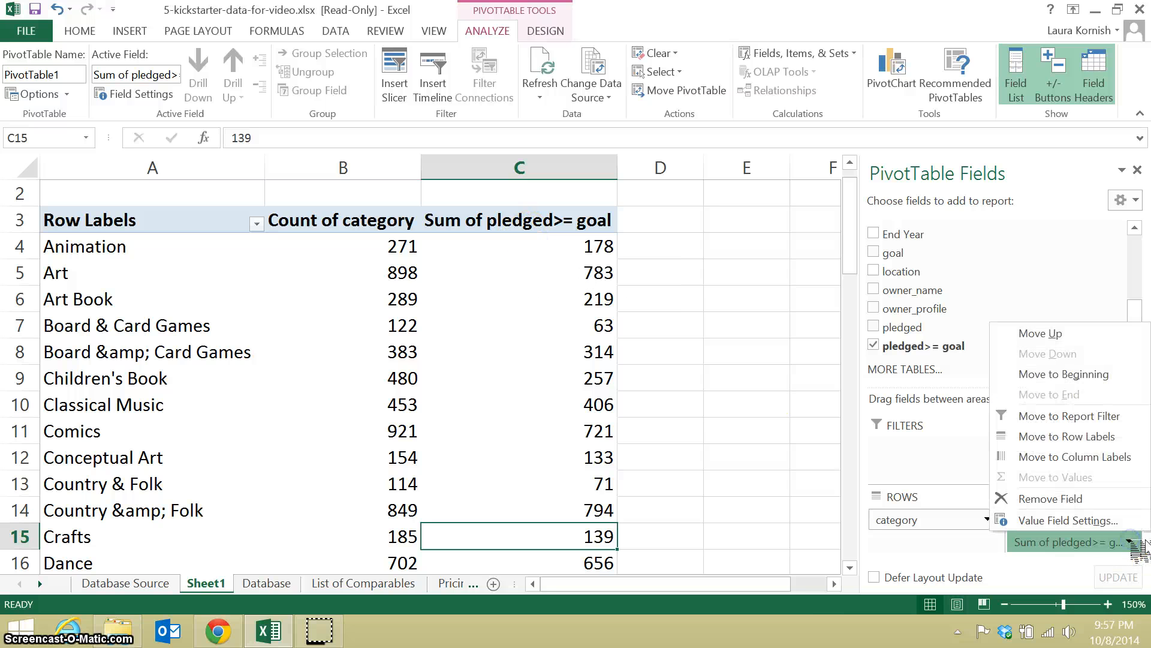
{"action": "left_click", "coordinate": [1119, 521]}
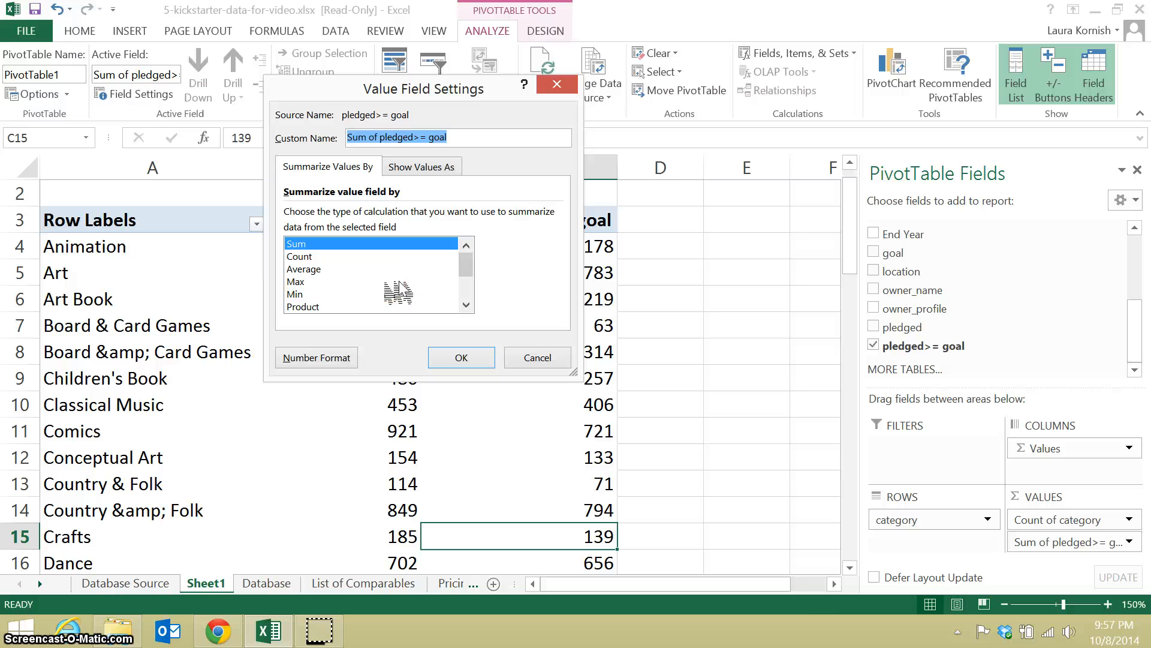
{"action": "left_click", "coordinate": [321, 270]}
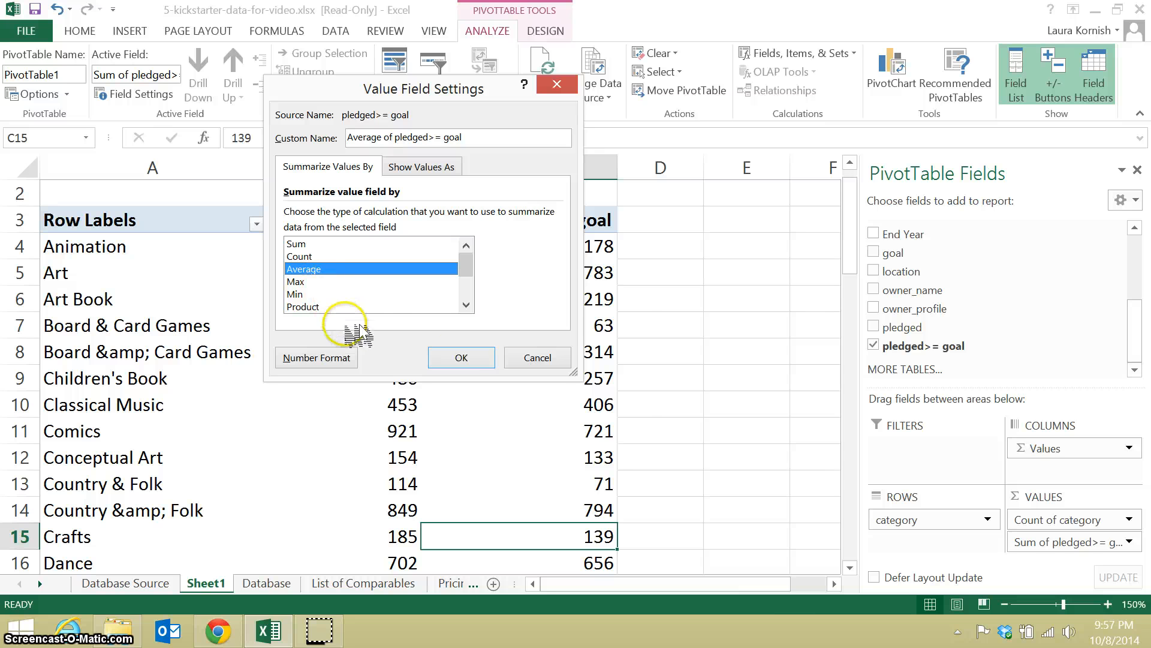
{"action": "left_click", "coordinate": [461, 357]}
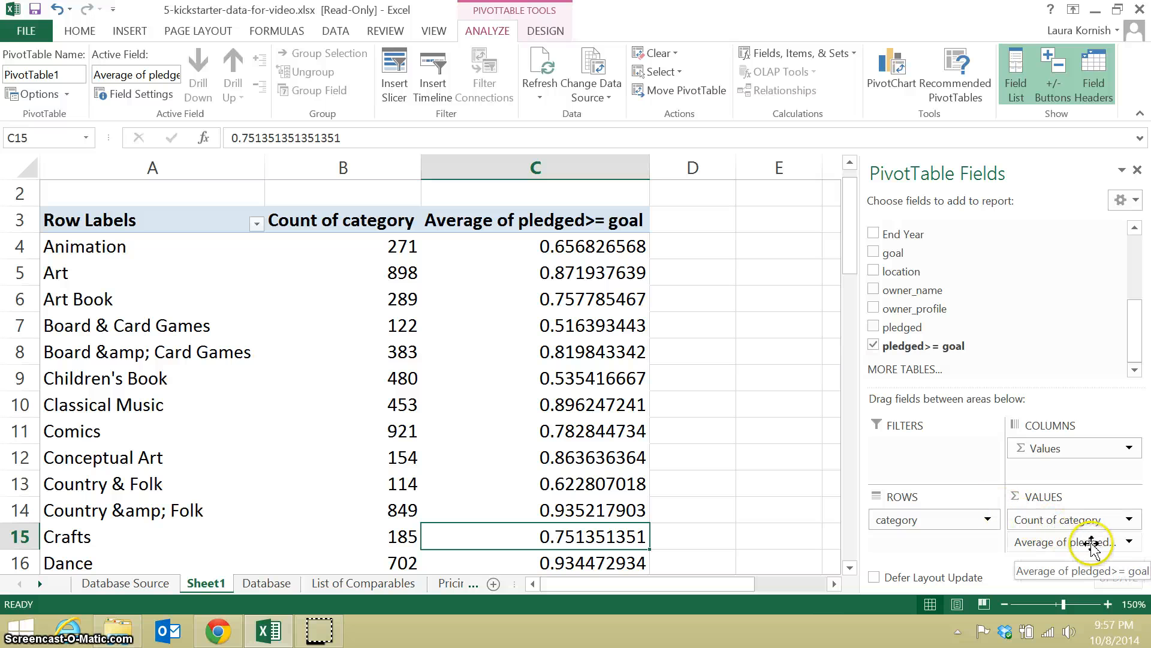
Format the Average of pledged>= goal value field as Percentage.
{"action": "left_click", "coordinate": [1130, 542]}
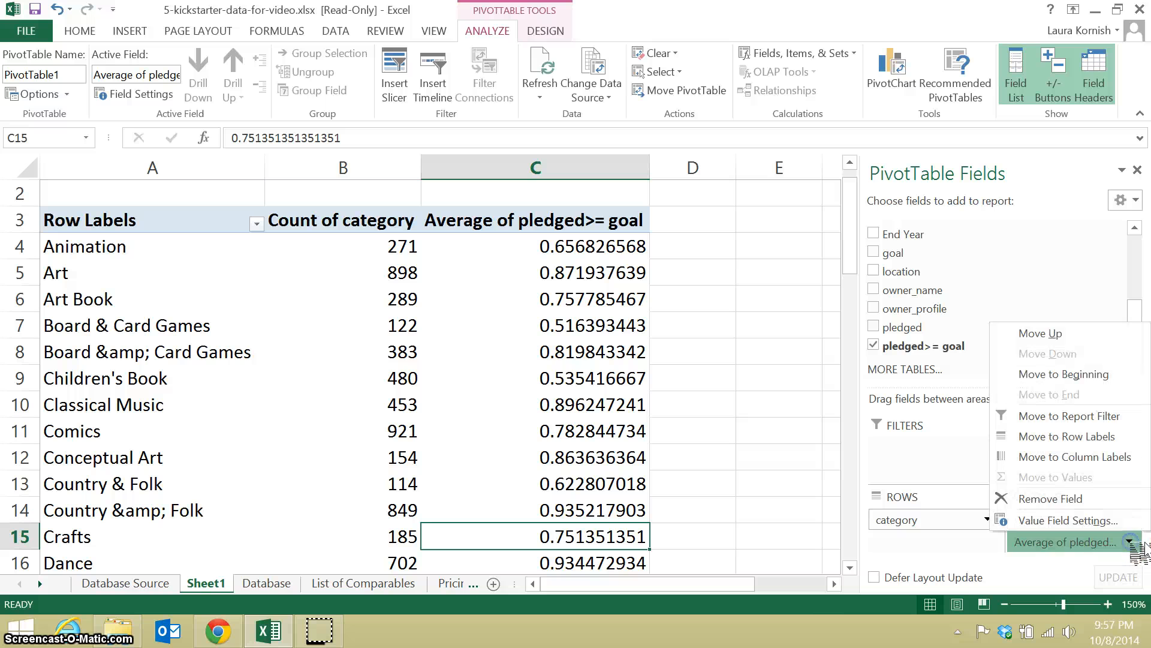
{"action": "left_click", "coordinate": [1118, 521]}
{"action": "left_click", "coordinate": [326, 364]}
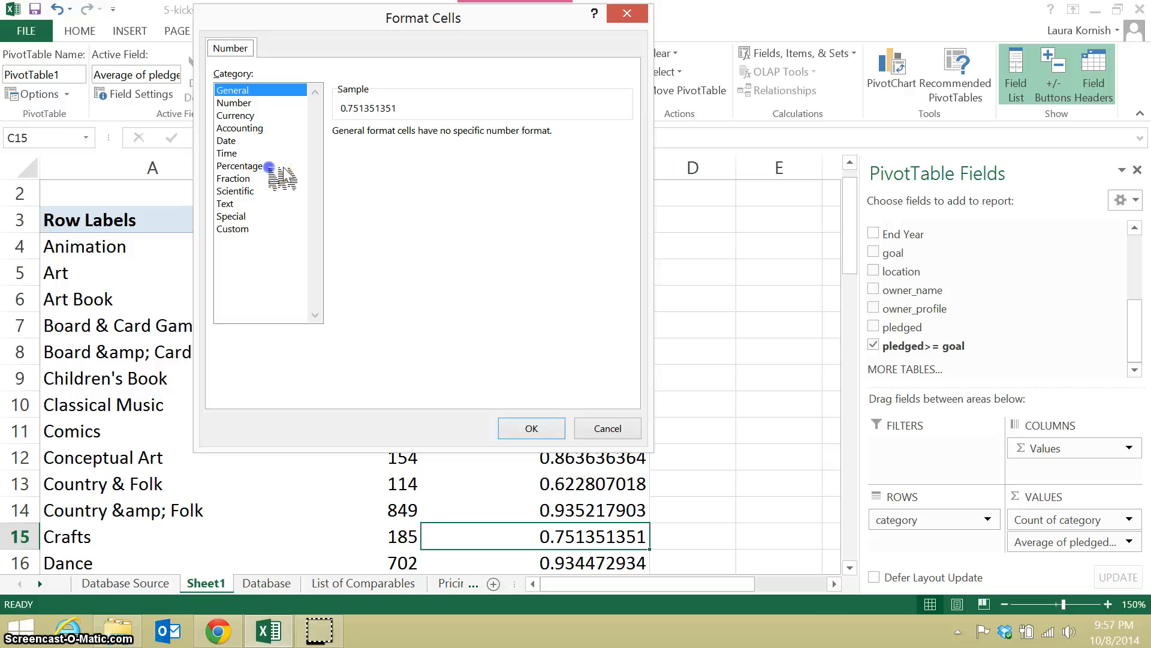
{"action": "left_click", "coordinate": [281, 165]}
{"action": "left_click", "coordinate": [551, 425]}
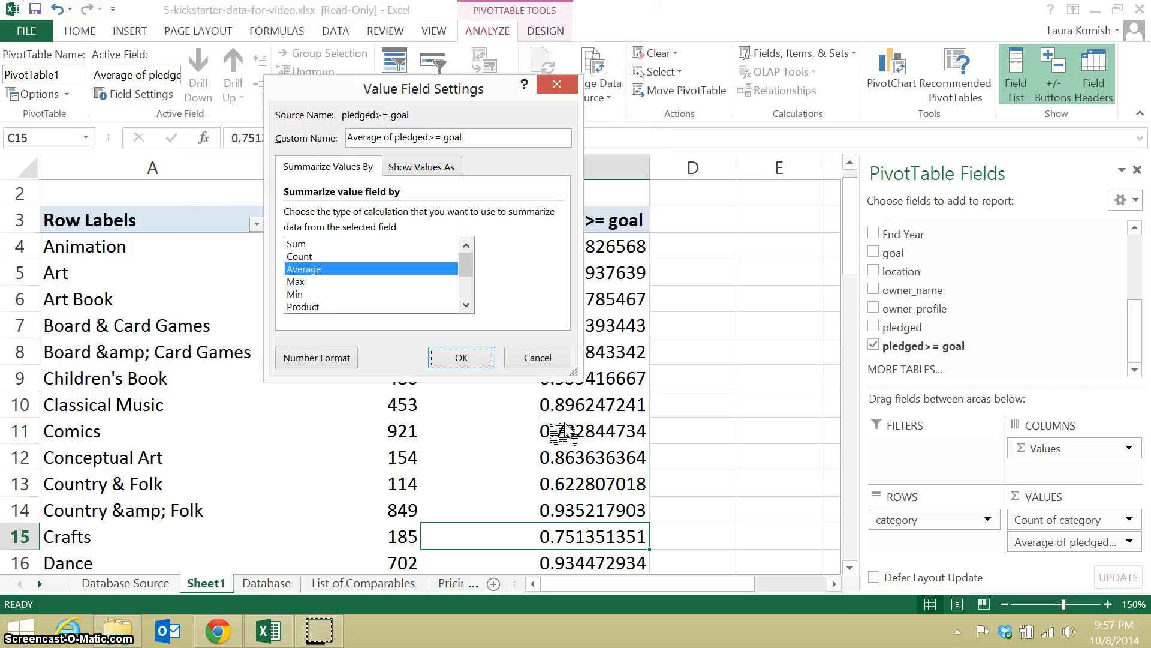
{"action": "left_click", "coordinate": [470, 361]}
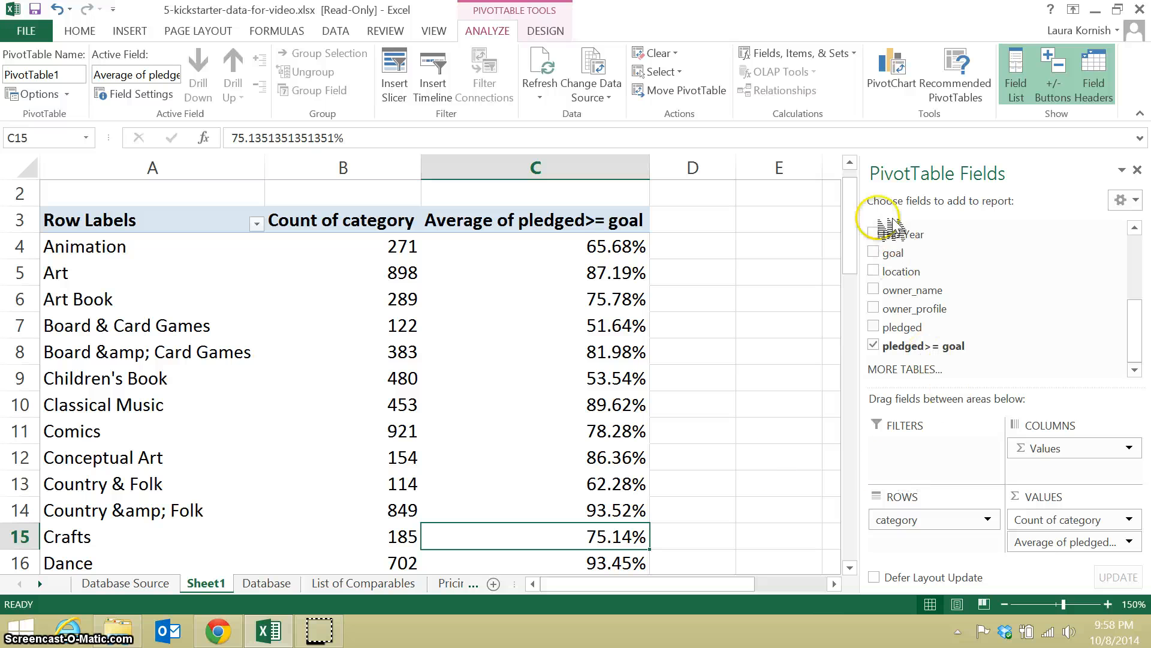
Examine the funding success rates across the categories, including Video Games and Conceptual Art.
{"action": "left_click_drag", "start_coordinate": [851, 234], "coordinate": [856, 379]}
{"action": "left_click", "coordinate": [570, 433]}
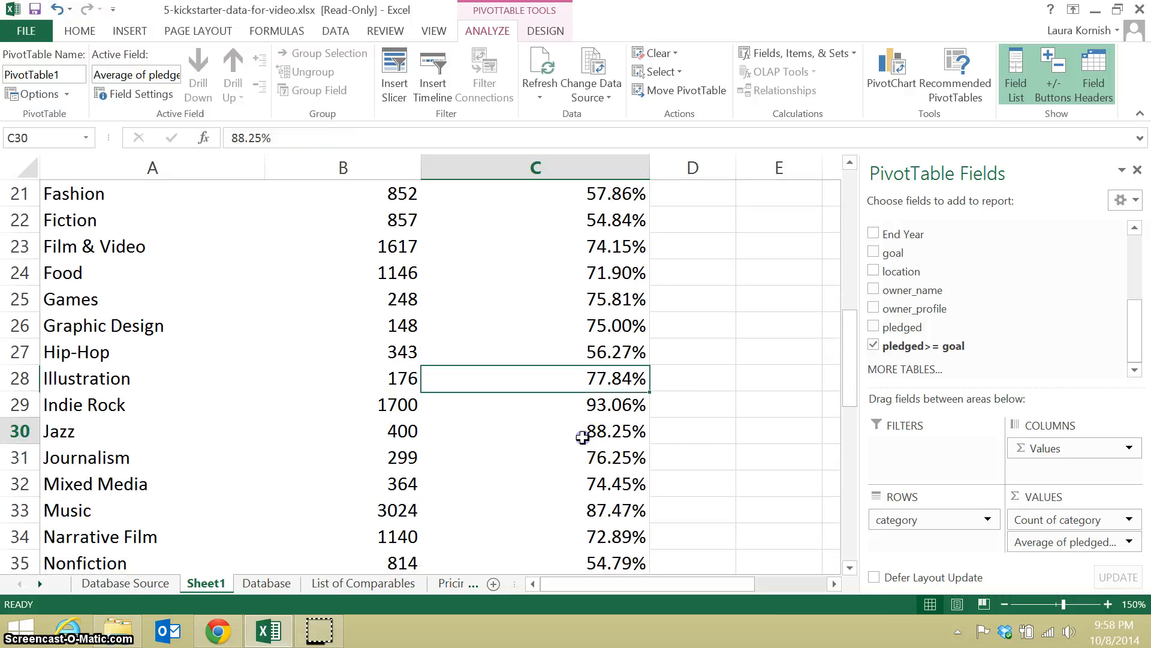
{"action": "left_click_drag", "start_coordinate": [851, 356], "coordinate": [861, 506]}
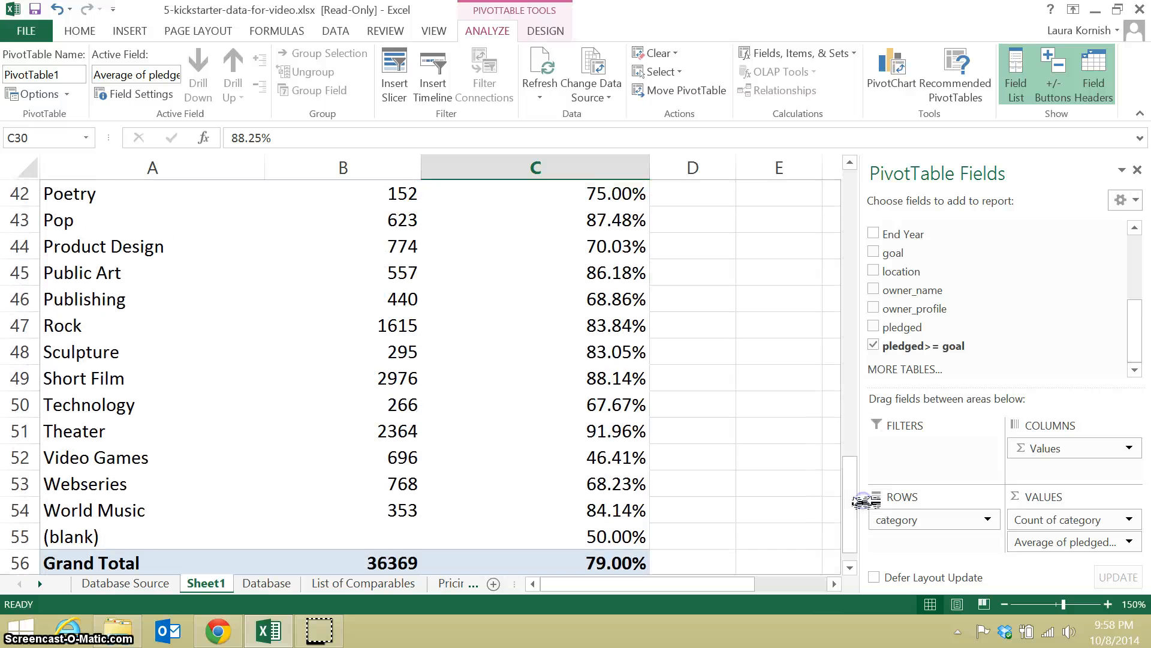
{"action": "left_click", "coordinate": [589, 458]}
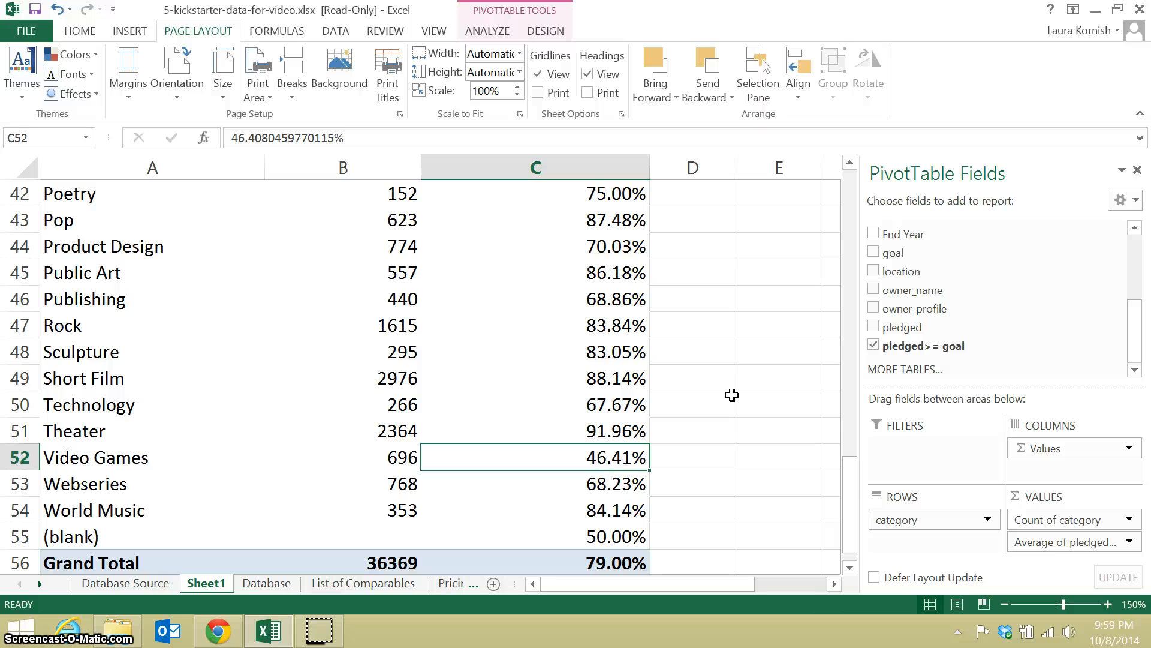
{"action": "left_click_drag", "start_coordinate": [852, 468], "coordinate": [838, 207]}
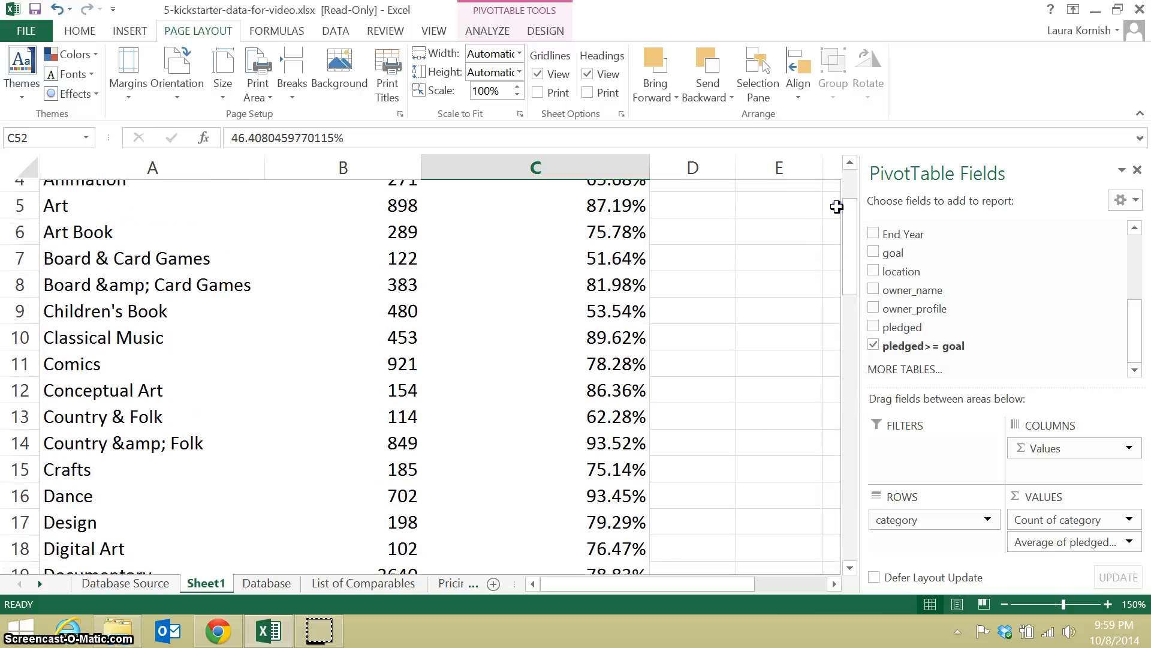
{"action": "left_click", "coordinate": [121, 380]}
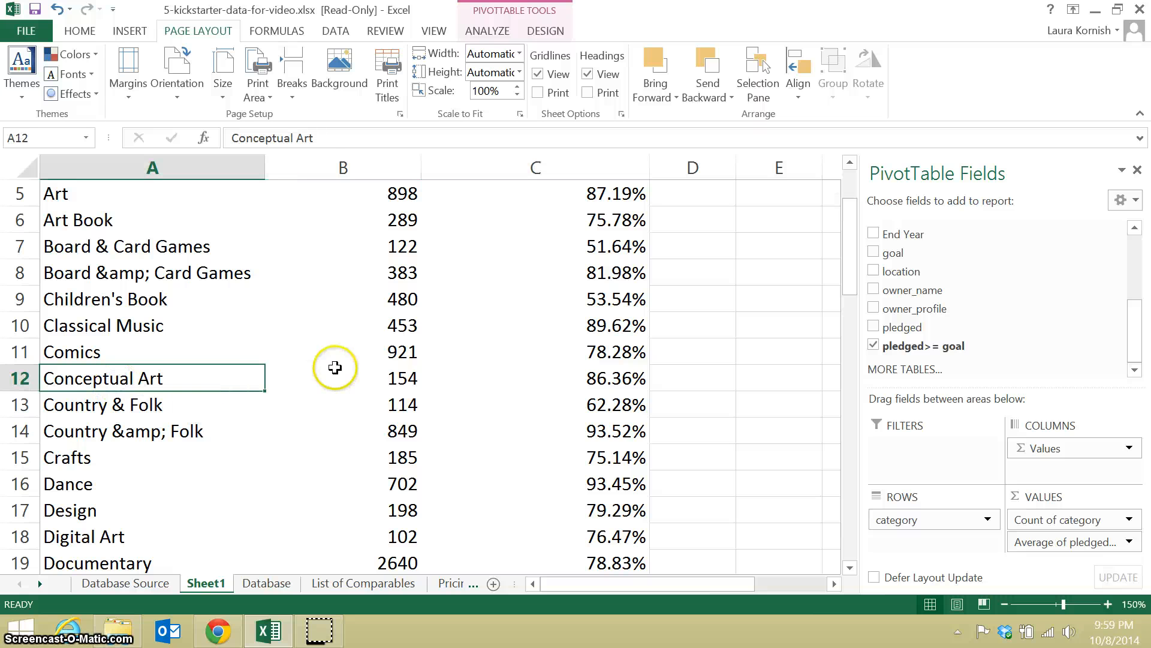
{"action": "left_click", "coordinate": [549, 380]}
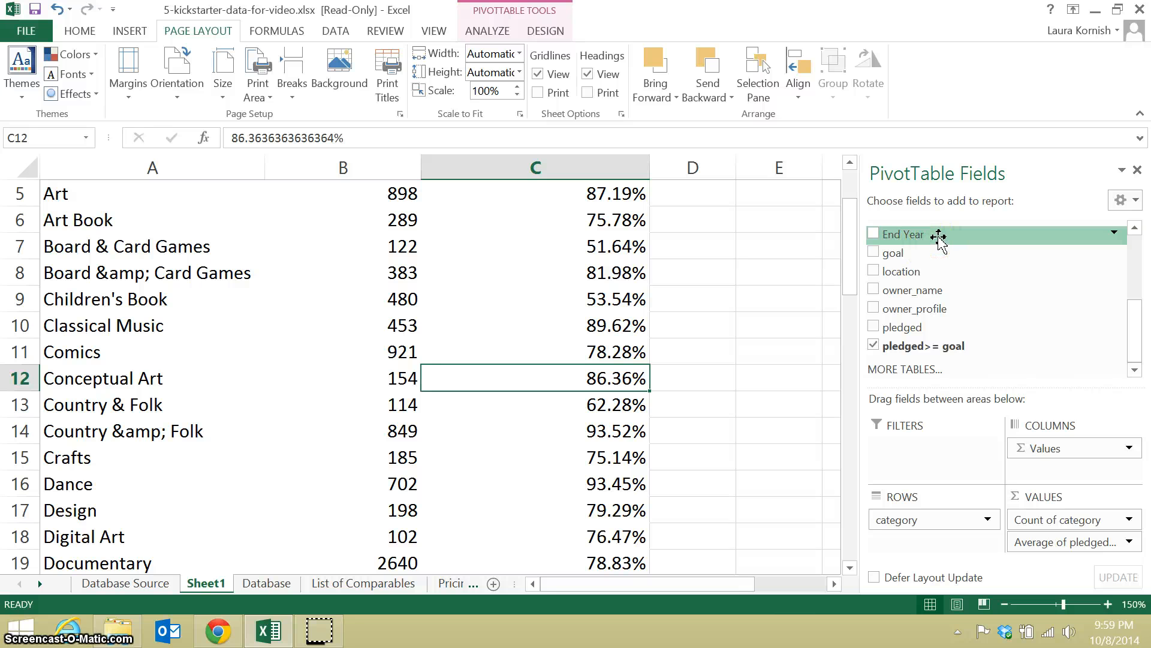
Add the End Year field to the PivotTable and place it in the rows below category.
{"action": "left_click_drag", "start_coordinate": [894, 235], "coordinate": [890, 240]}
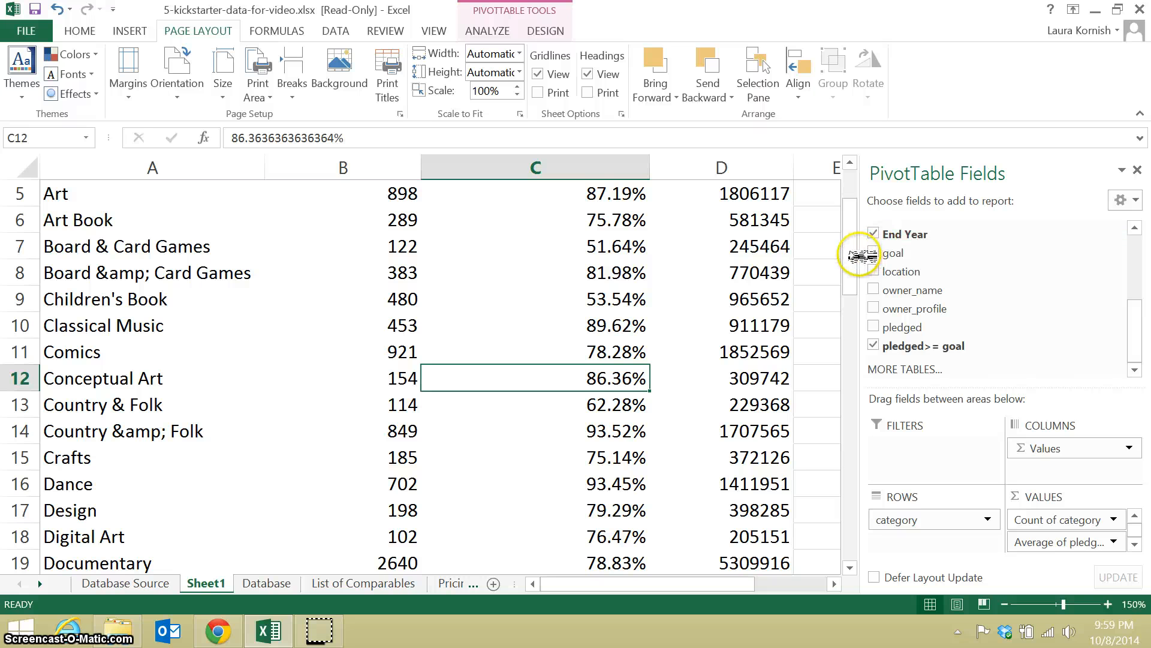
{"action": "left_click_drag", "start_coordinate": [852, 256], "coordinate": [851, 224]}
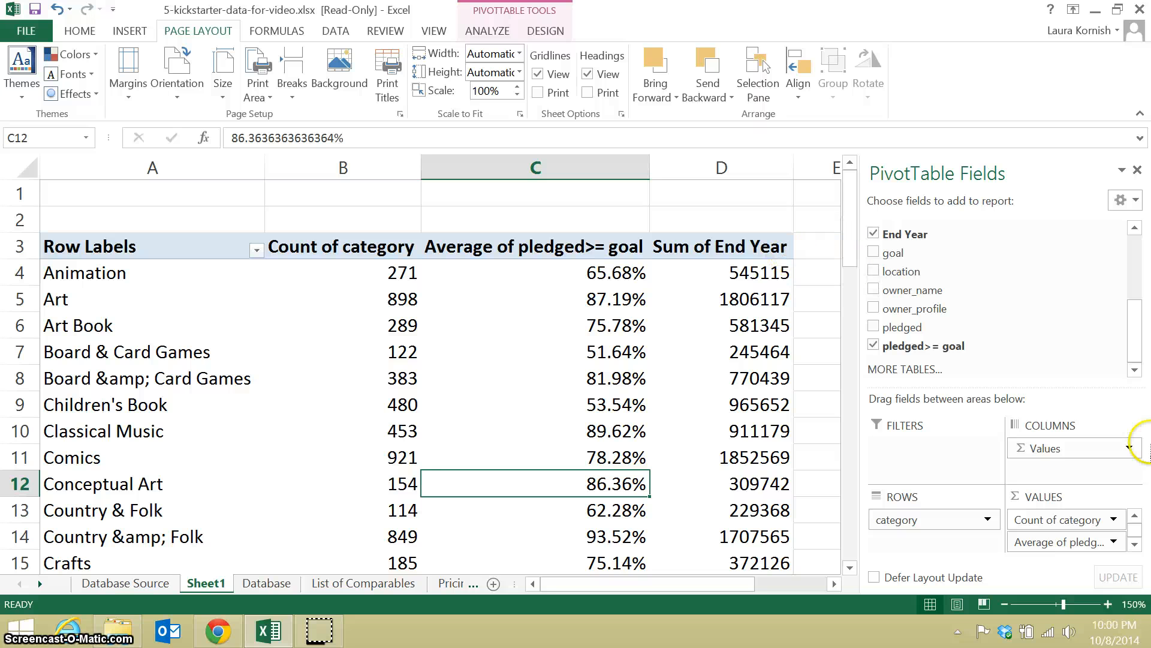
{"action": "left_click", "coordinate": [1134, 544]}
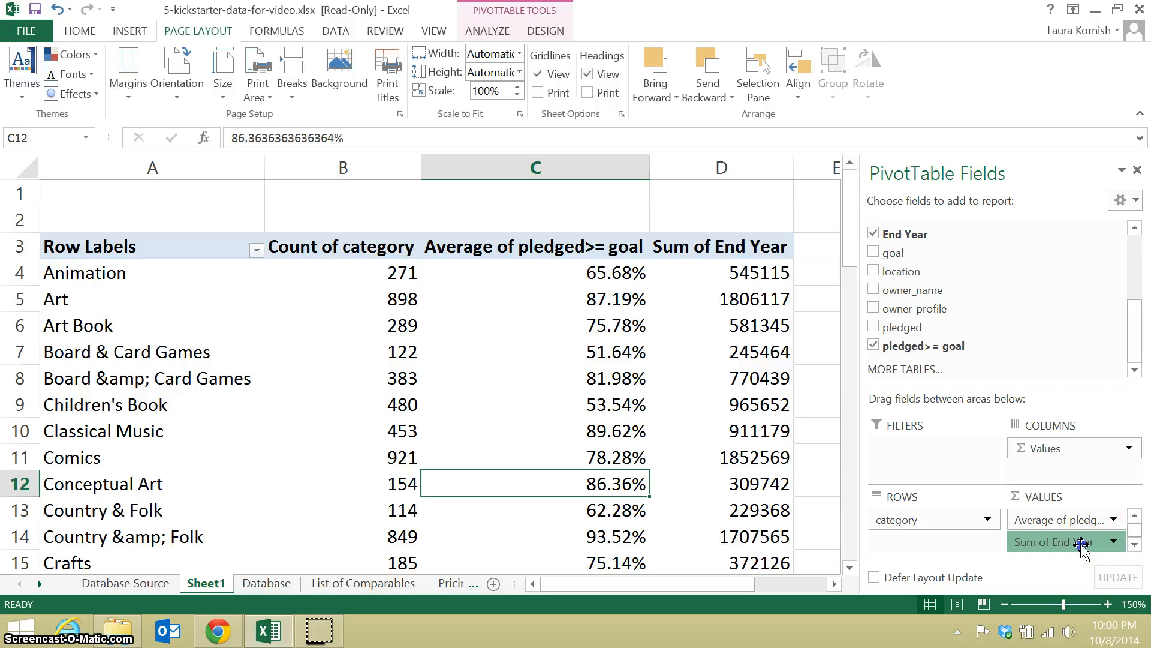
{"action": "left_click_drag", "start_coordinate": [1082, 548], "coordinate": [949, 546]}
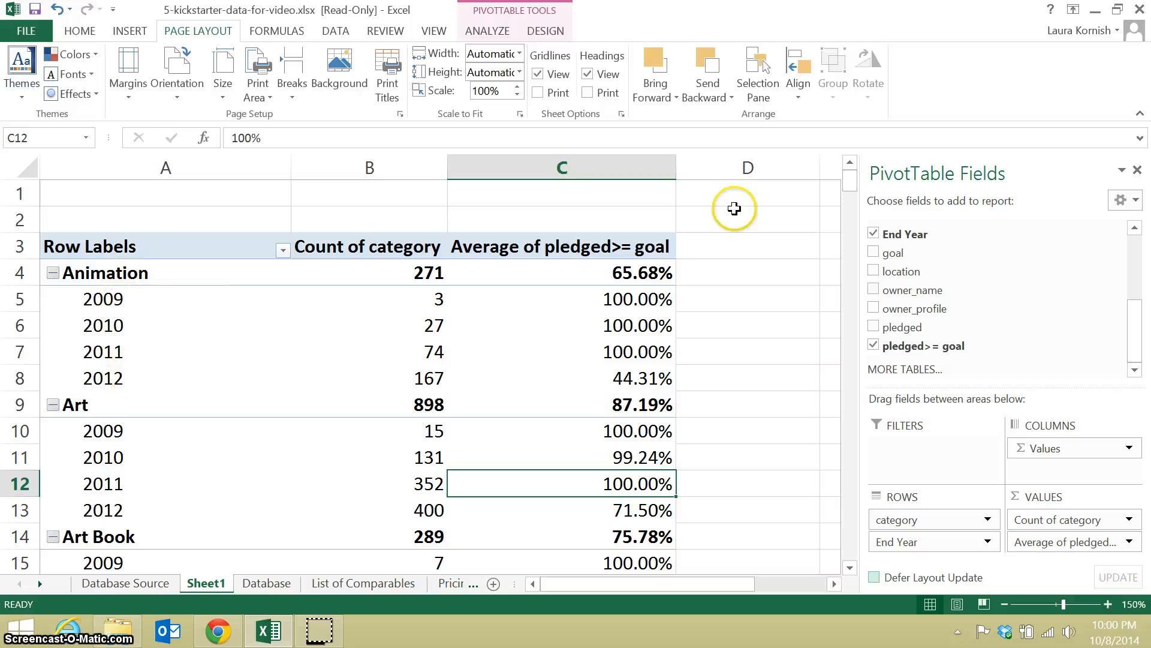
Look up the 2012 funding success rate for the Conceptual Art category.
{"action": "left_click_drag", "start_coordinate": [850, 179], "coordinate": [856, 238]}
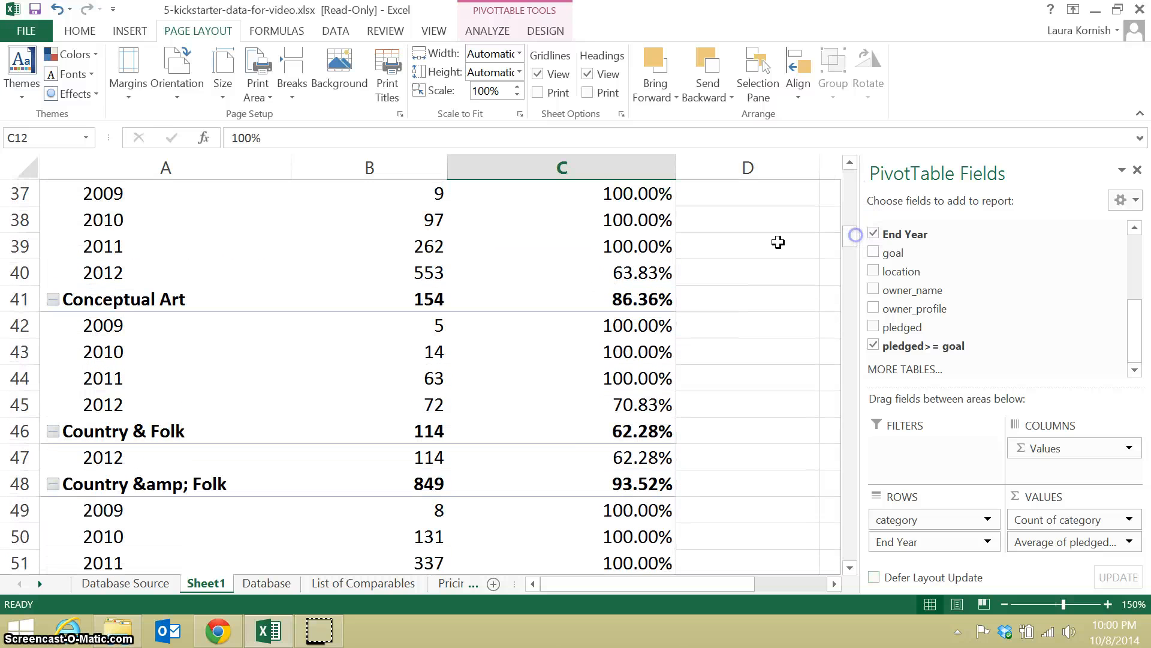
{"action": "left_click", "coordinate": [101, 406]}
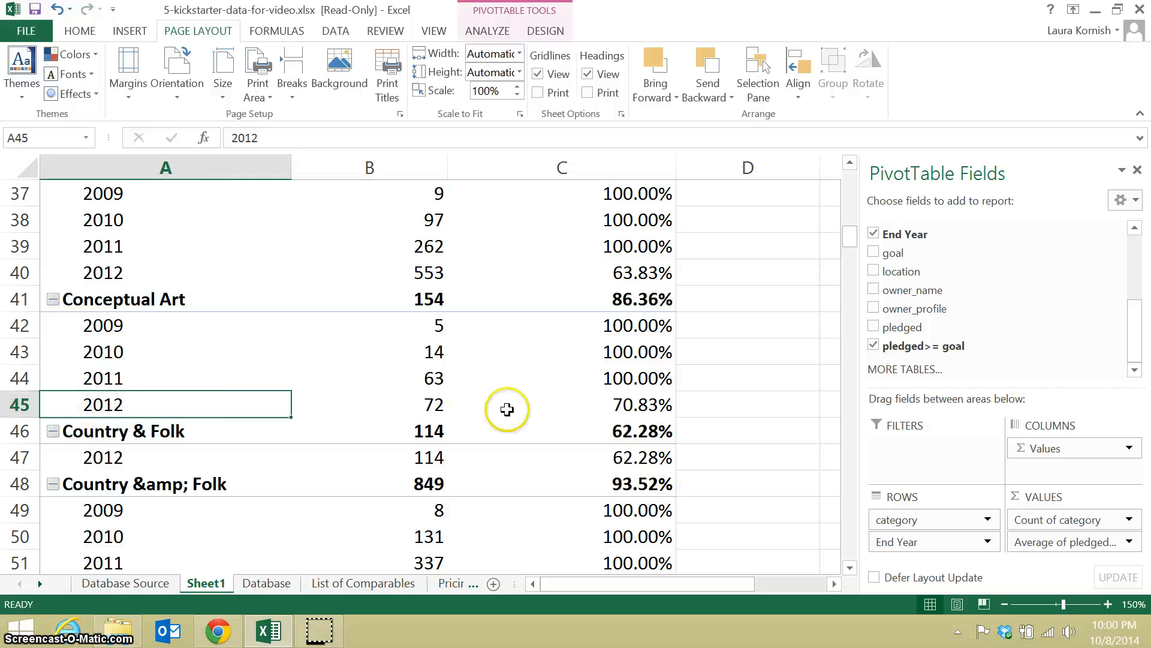
{"action": "left_click", "coordinate": [609, 408]}
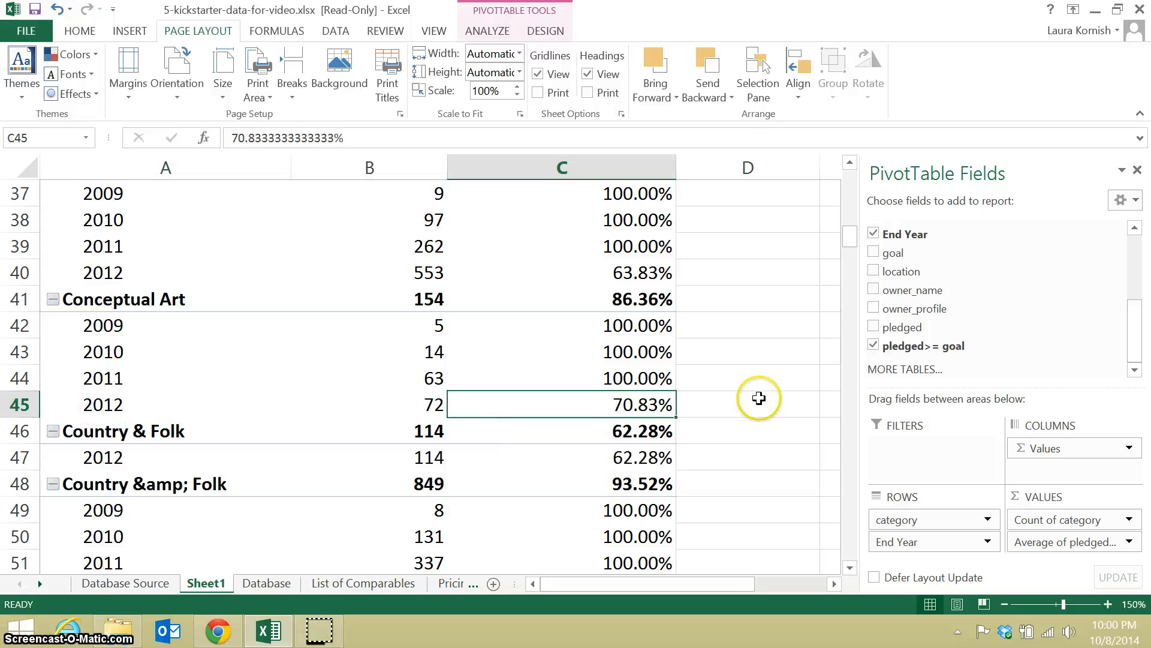